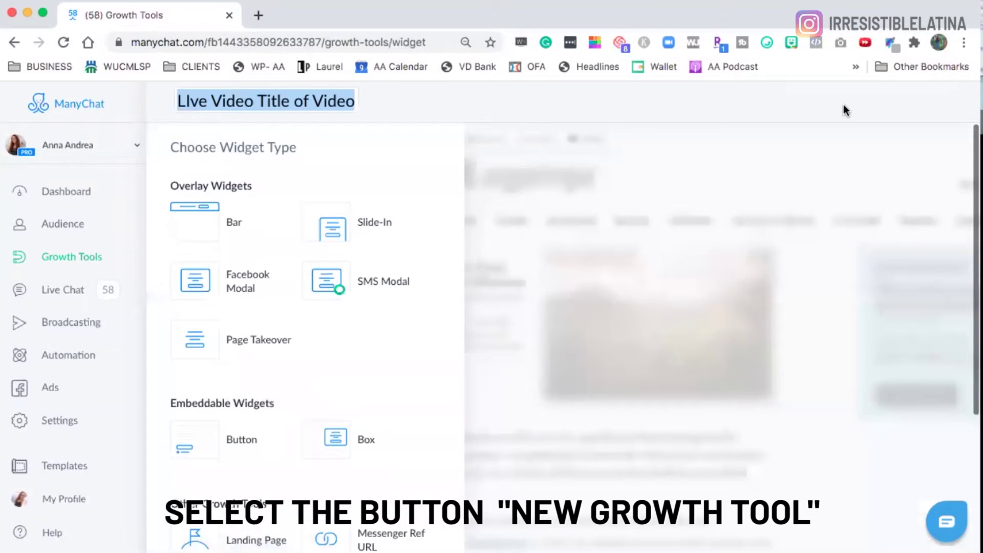
Step: Replace the default widget name with 'Demo for YT FB Comments' and scroll to the widget types
key("BackSpace")
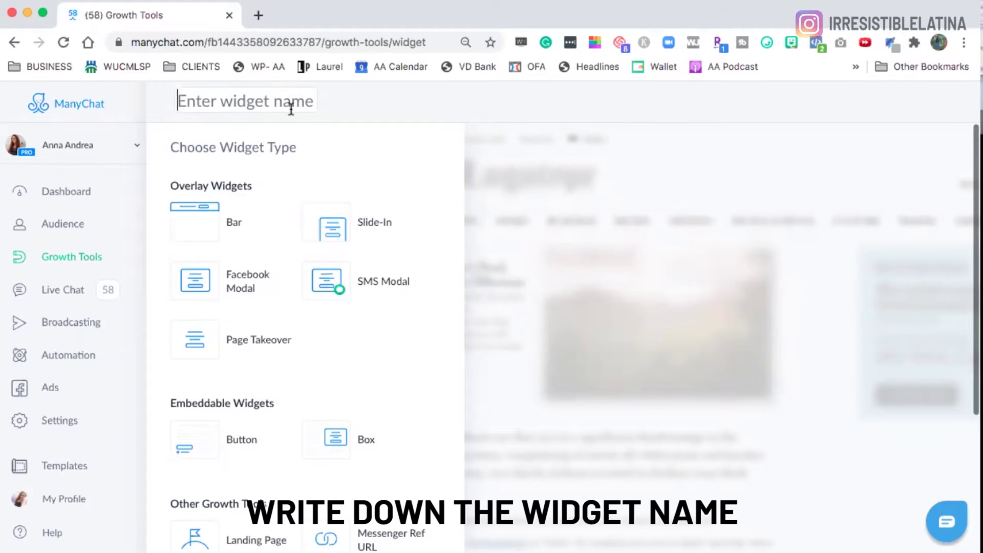
type("Demo for ")
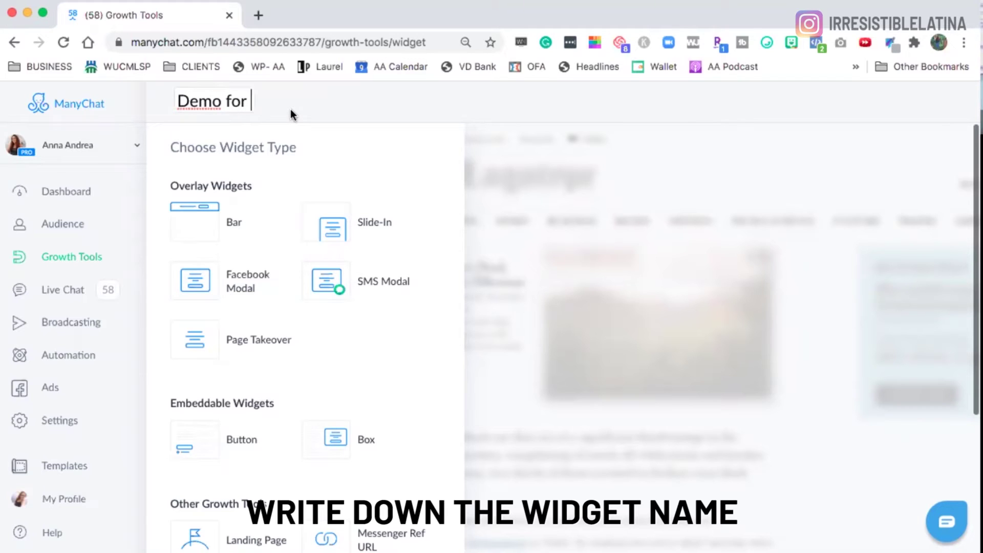
type("YT FB")
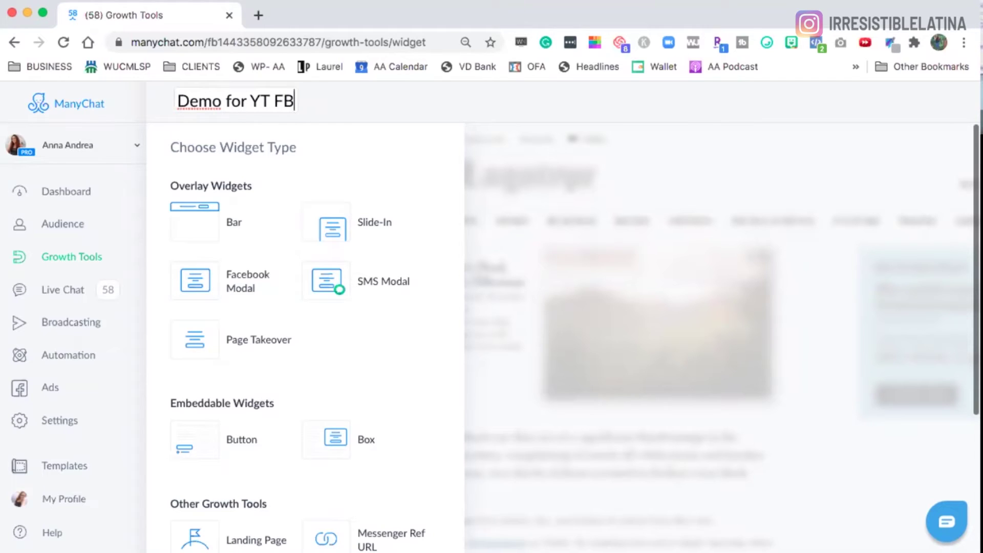
type(" Commetn")
key("BackSpace")
key("BackSpace")
type("nt")
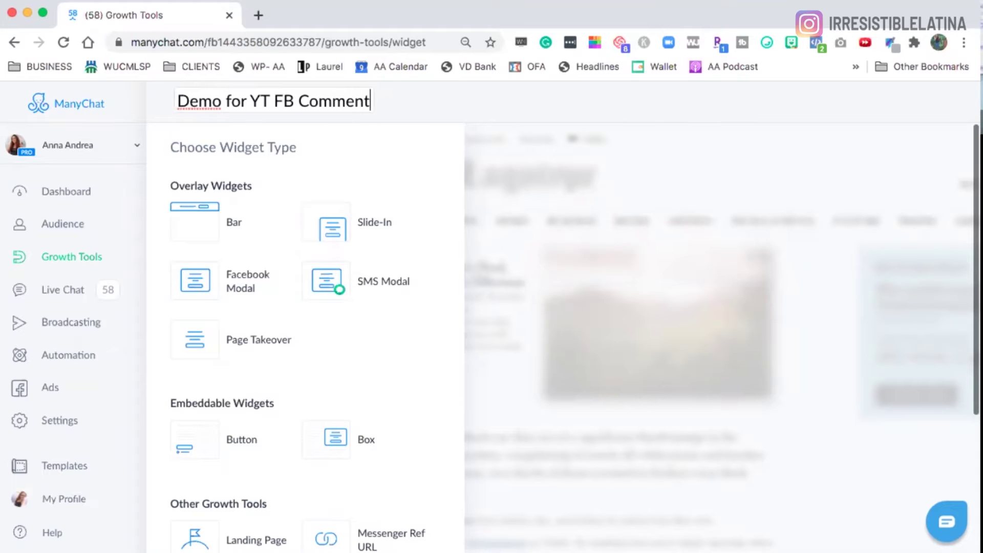
type("s")
scroll(358, 274, "down", 3)
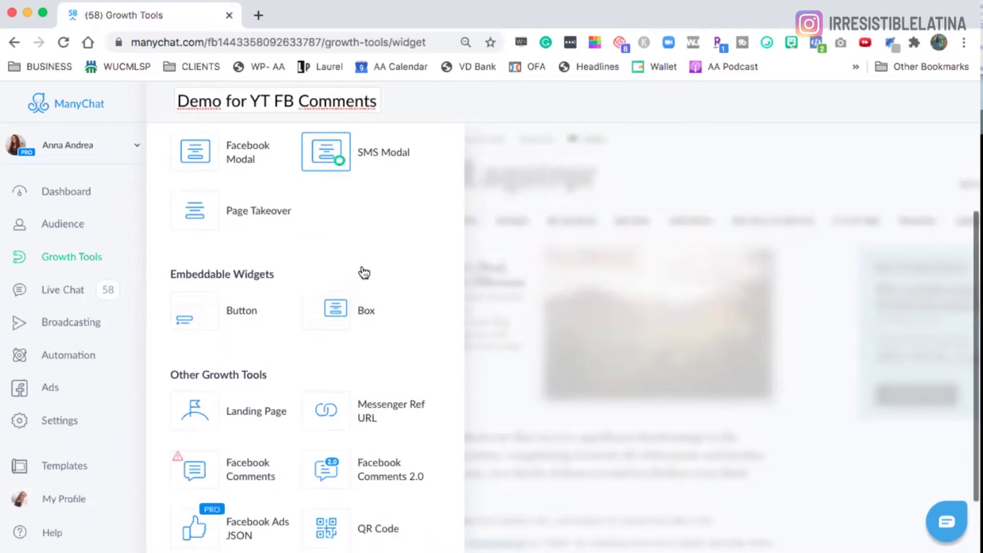
scroll(363, 273, "down", 2)
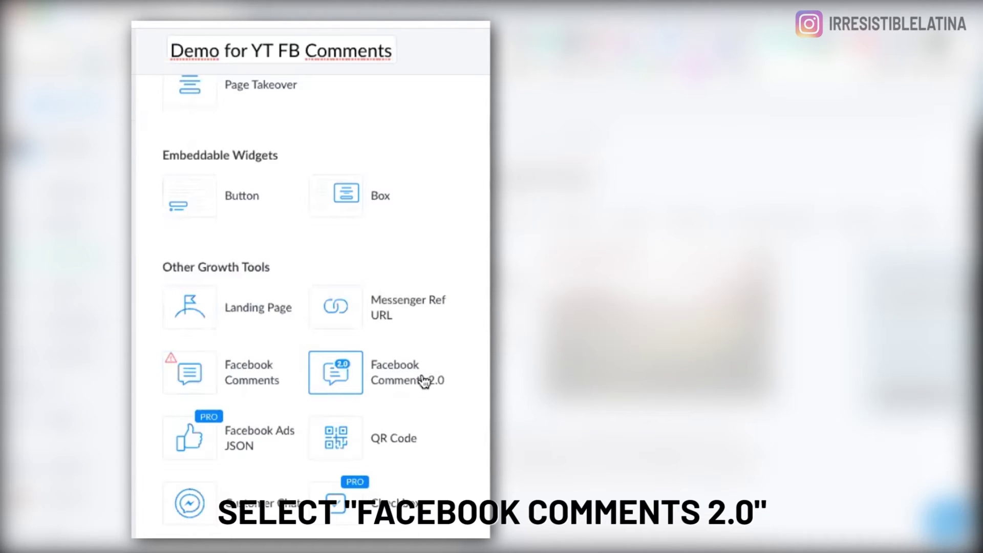
Step: Choose the Facebook Comments 2.0 card under Other Growth Tools as the widget type
left_click(331, 375)
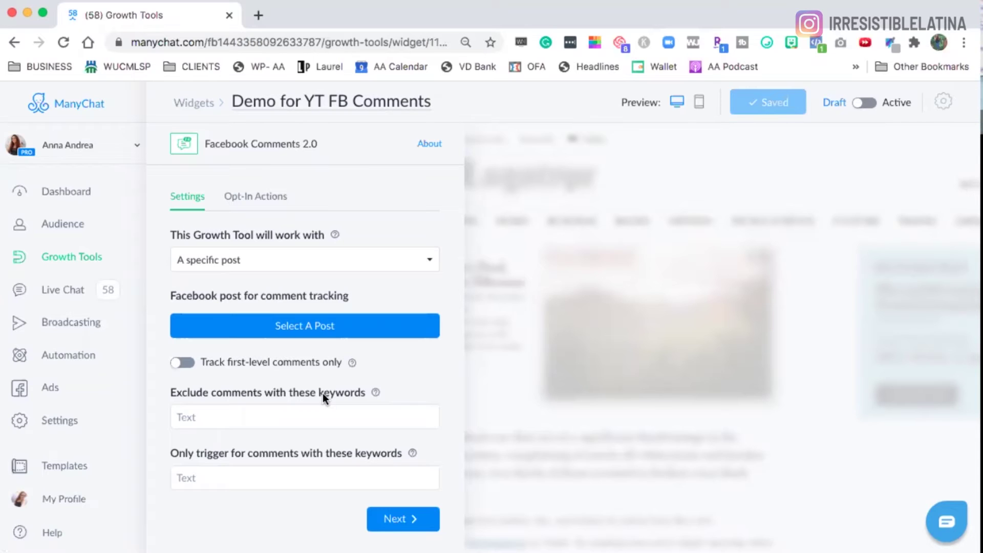
left_click(267, 257)
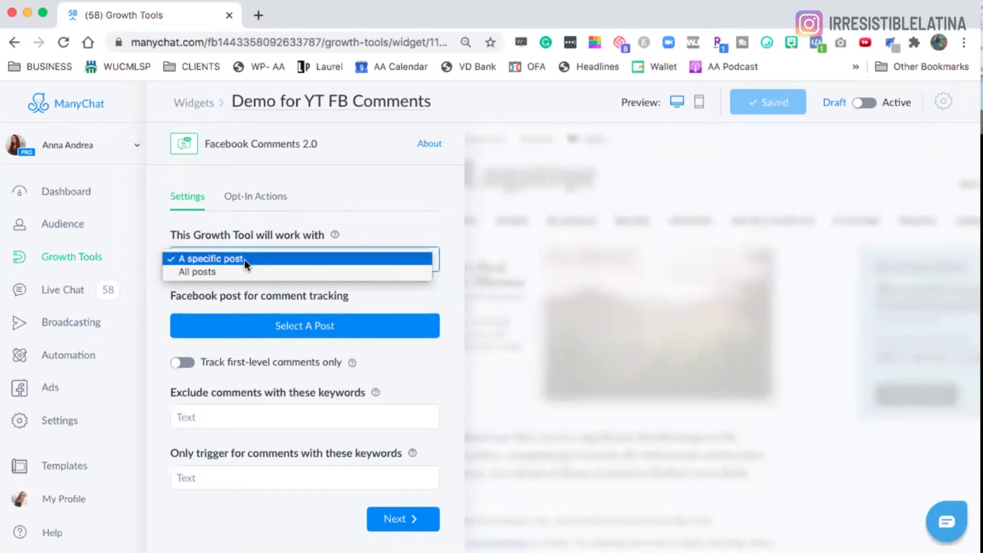
left_click(244, 259)
Step: Open the post picker and browse its Promotable Posts, Custom and Published Posts tabs
left_click(299, 328)
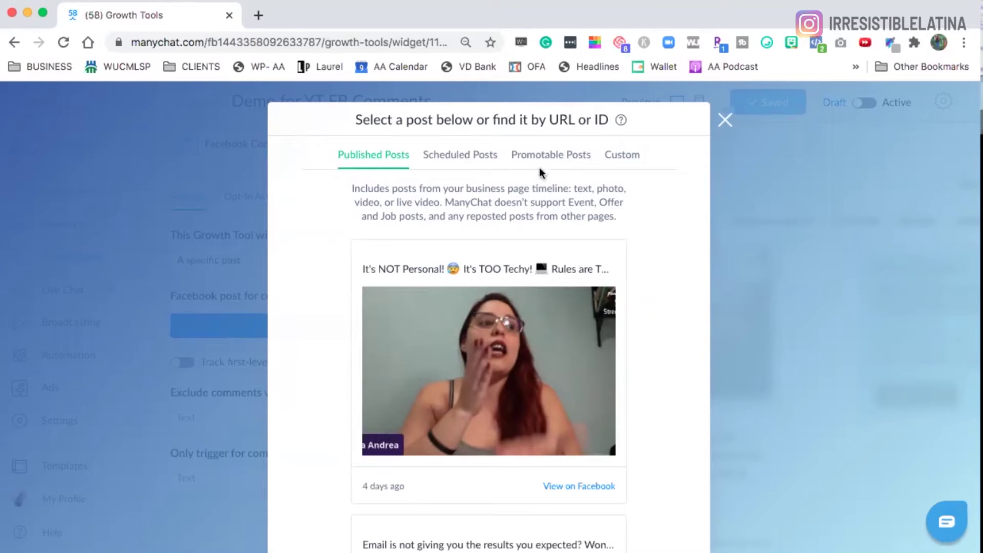
left_click(556, 160)
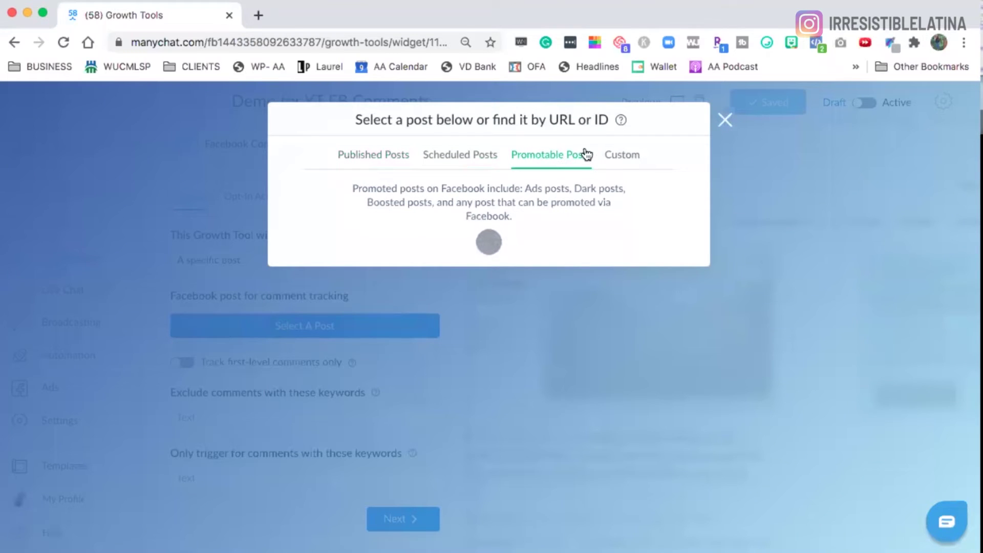
left_click(631, 161)
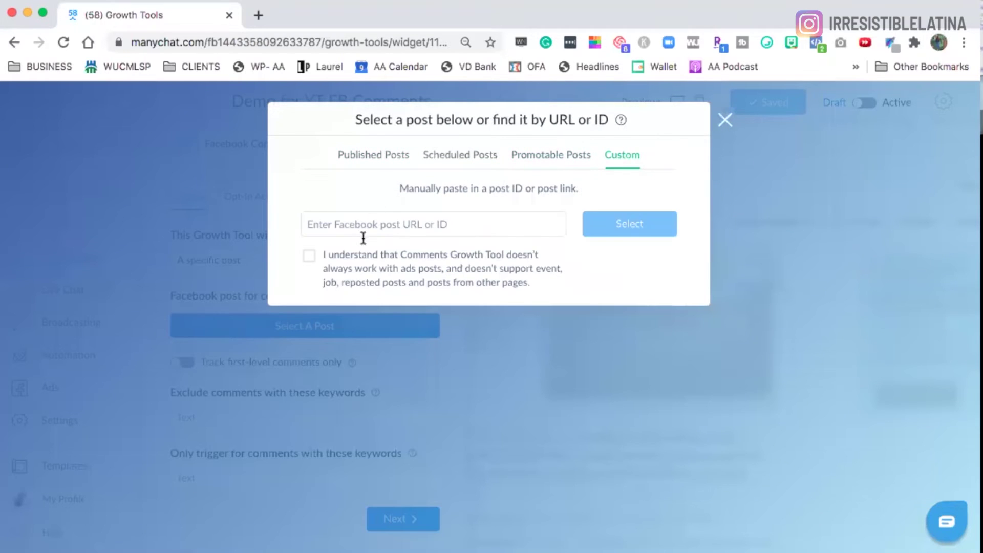
left_click(550, 162)
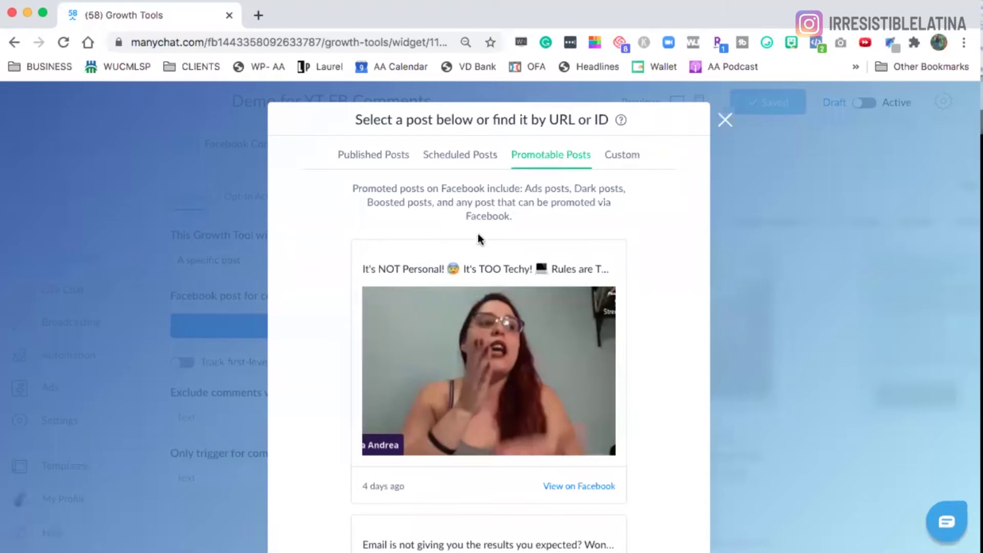
scroll(526, 212, "down", 6)
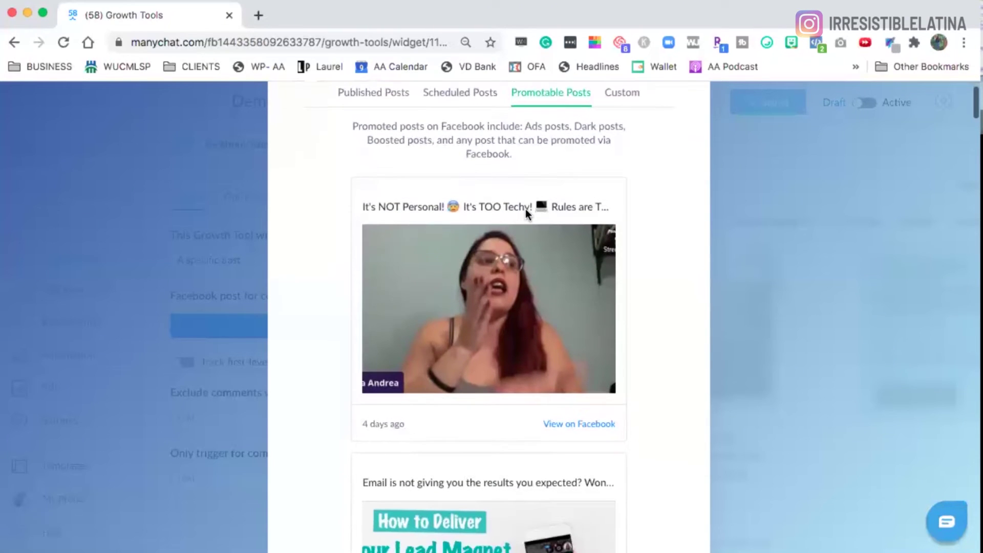
scroll(526, 215, "down", 9)
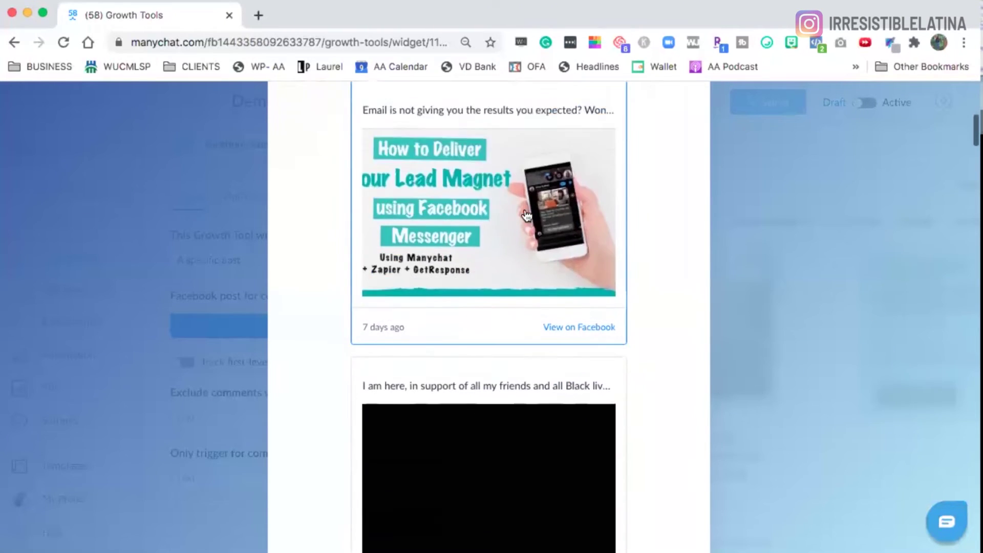
scroll(525, 215, "up", 12)
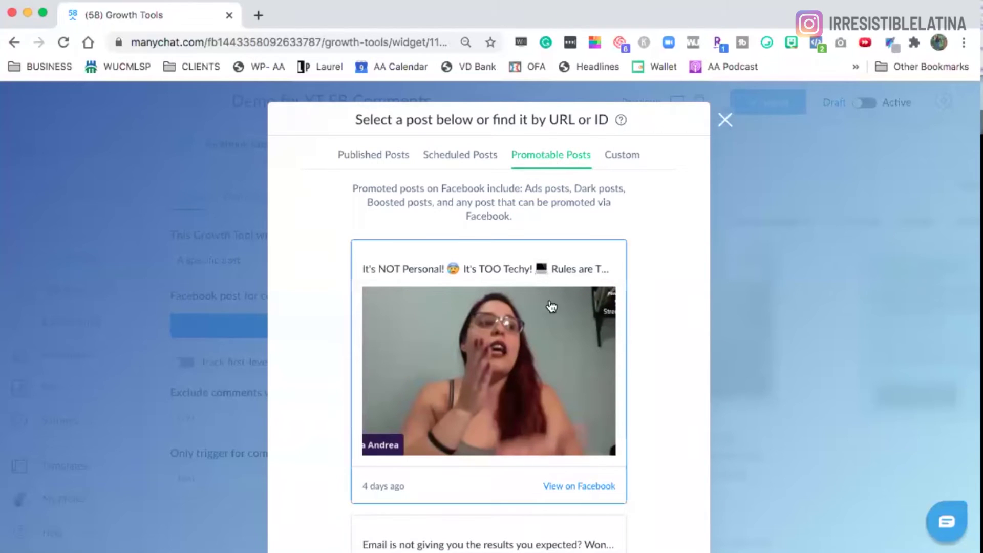
left_click(625, 155)
left_click(461, 222)
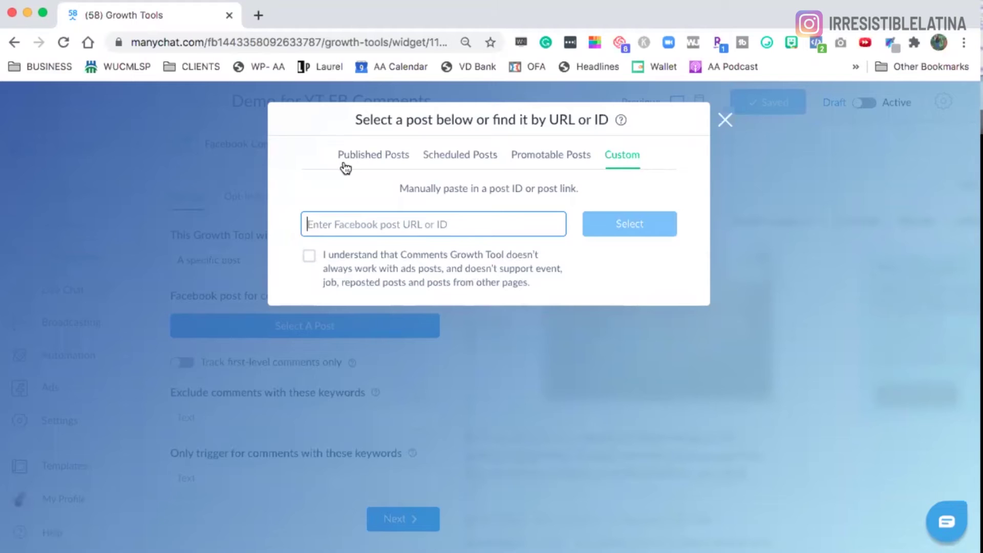
left_click(375, 159)
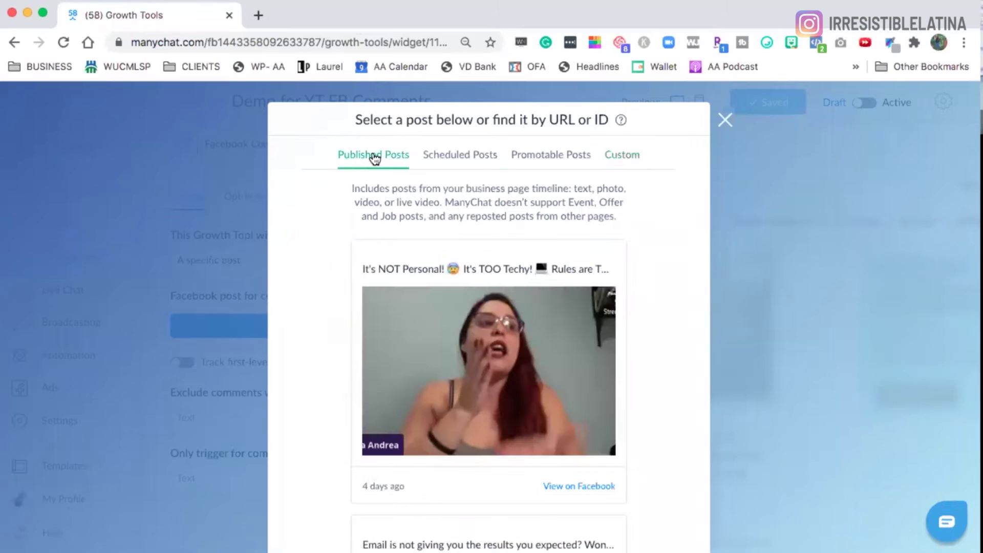
scroll(450, 215, "down", 2)
Step: Select the video post from 4 days ago and open it on Facebook in a new tab
left_click(415, 220)
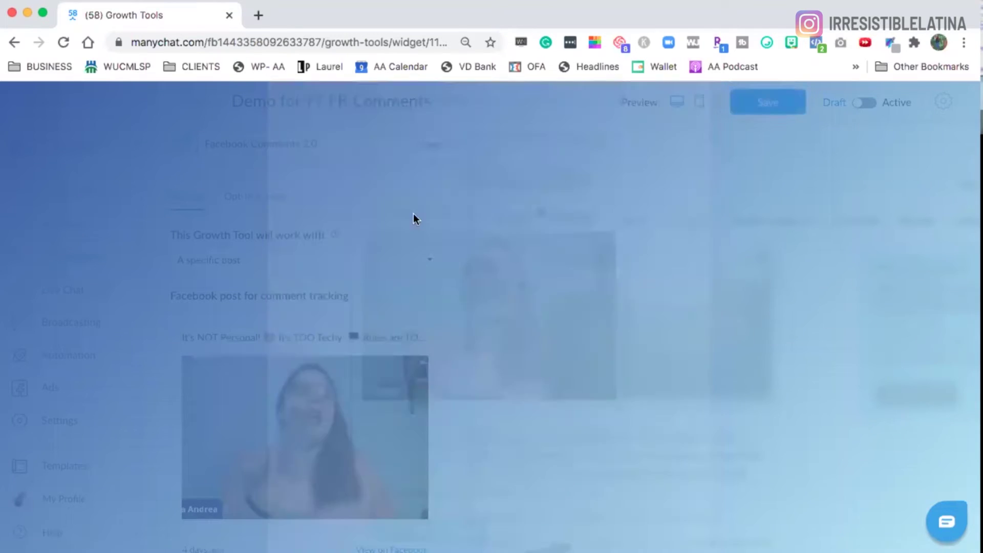
scroll(311, 242, "down", 1)
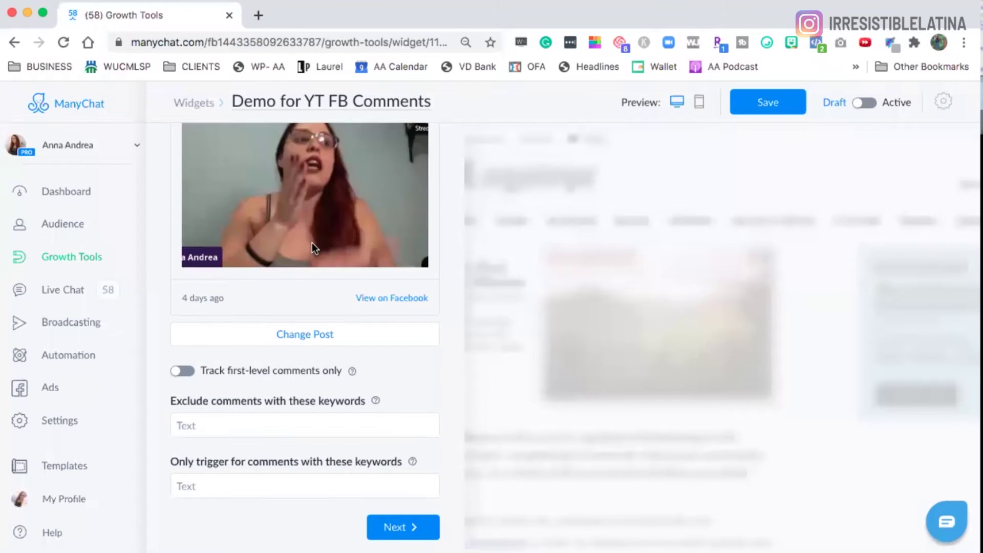
right_click(378, 299)
left_click(378, 270)
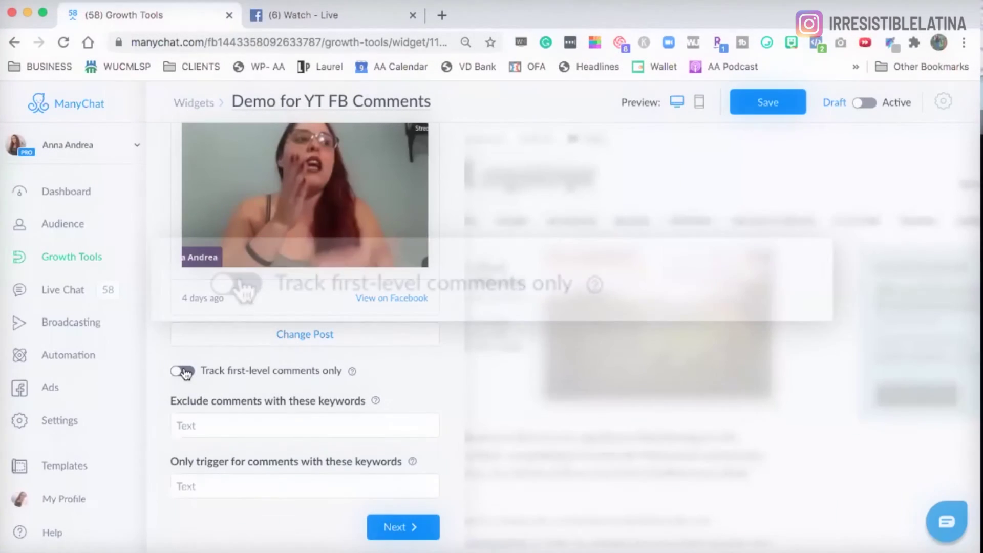
left_click(177, 426)
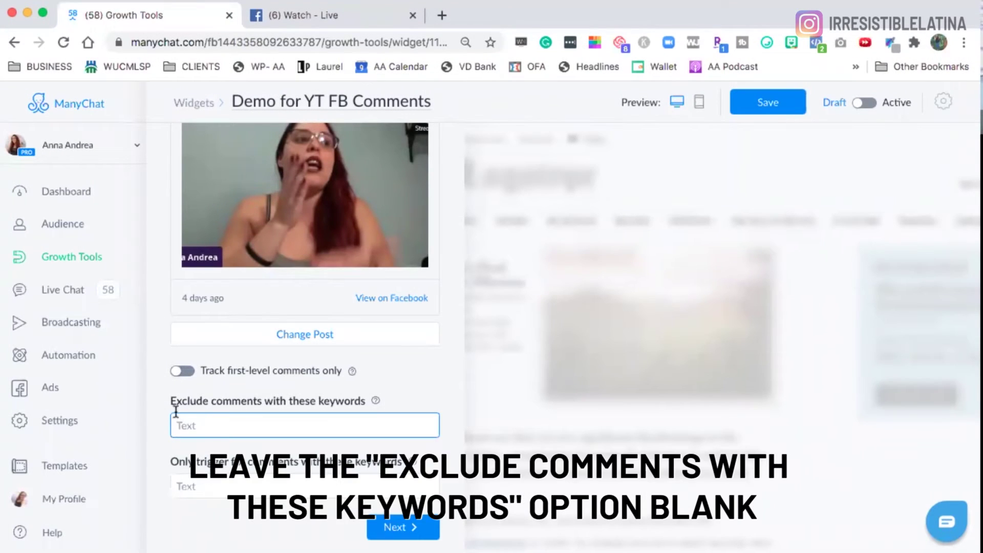
double_click(202, 401)
left_click(351, 403)
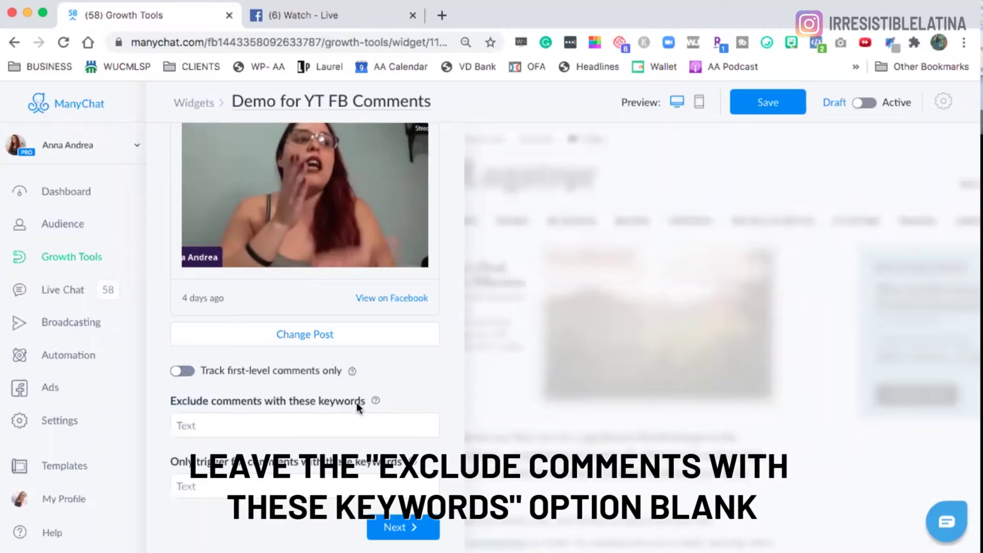
mouse_move(374, 401)
left_click(377, 416)
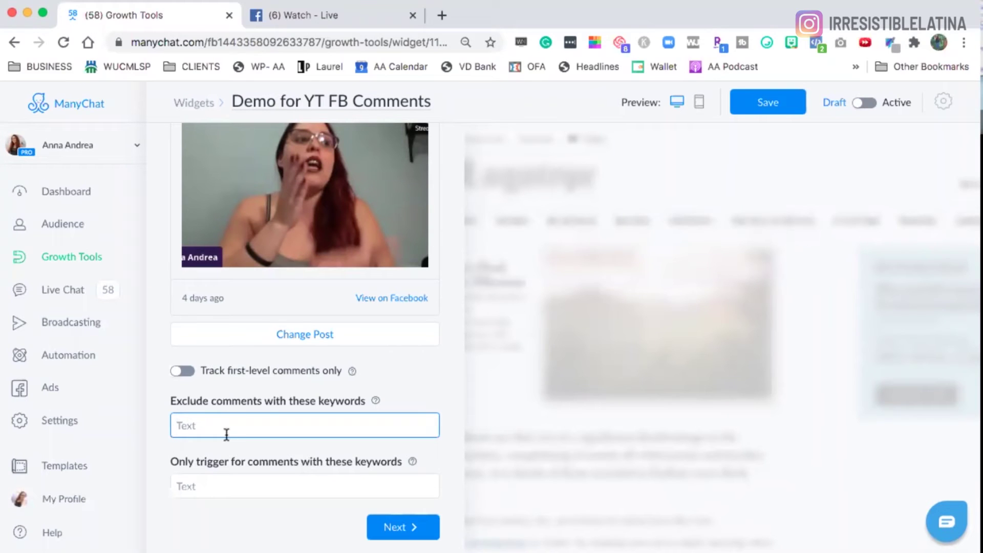
left_click(211, 482)
left_click(169, 457)
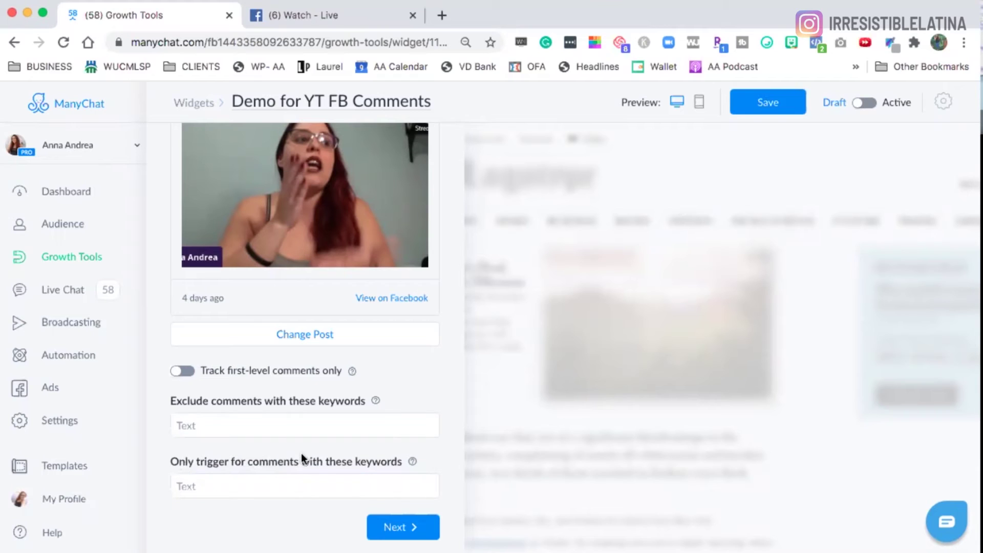
left_click(281, 487)
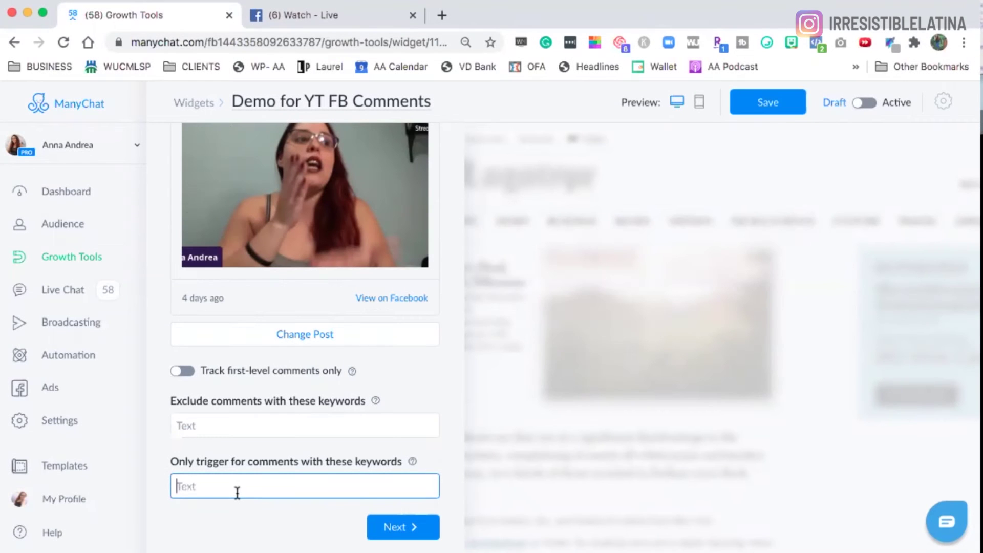
Step: Enter the trigger keywords chatbots, Chatbots, CHATBOTS, chat bots, Chat bots
type("chatbots, cha")
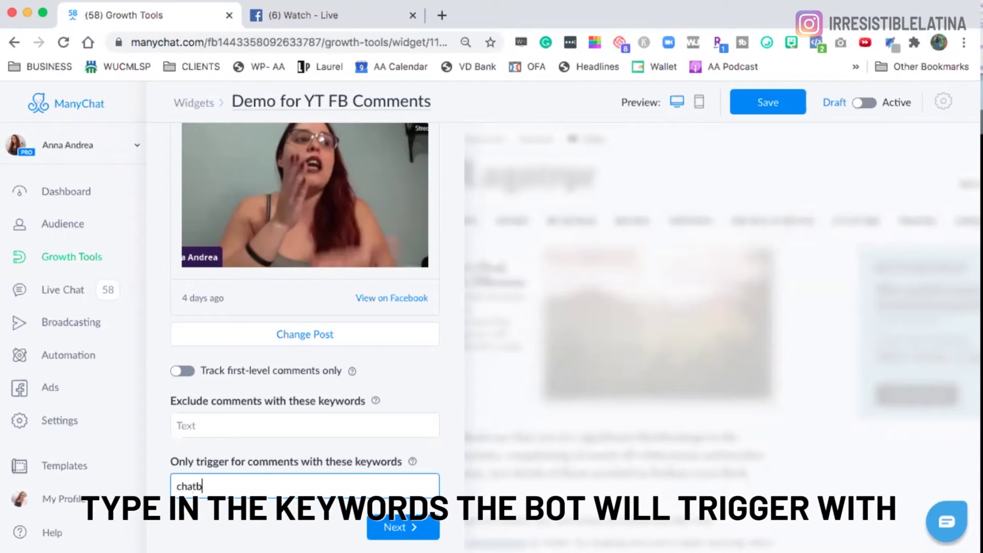
key("BackSpace")
key("BackSpace")
key("BackSpace")
type("Chab")
key("BackSpace")
type("tbots, CH")
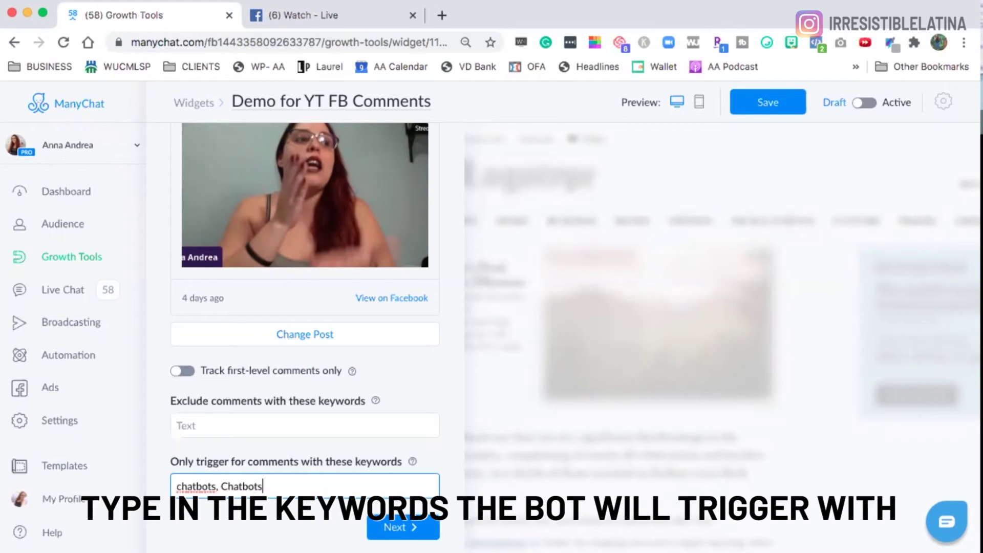
type("ATBOTS")
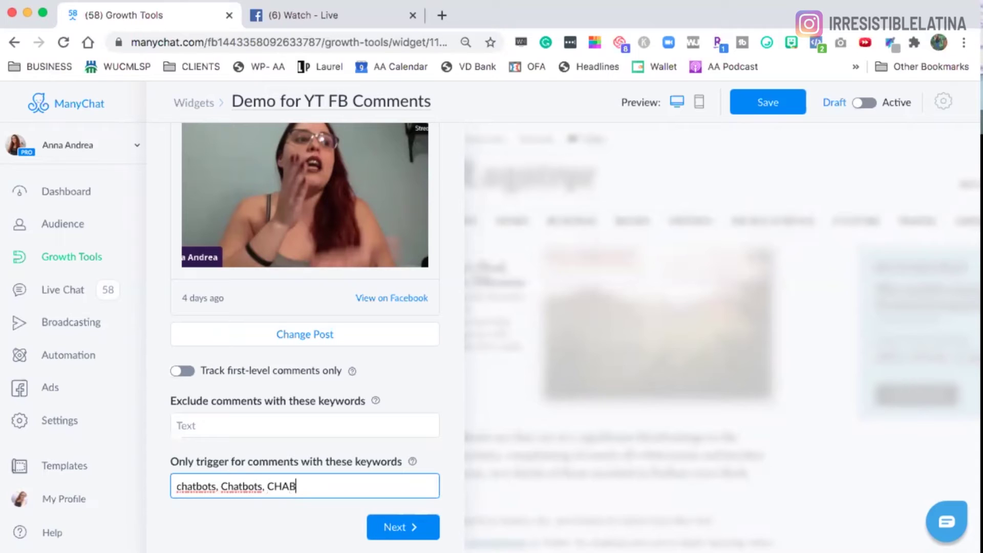
type(", chat bot")
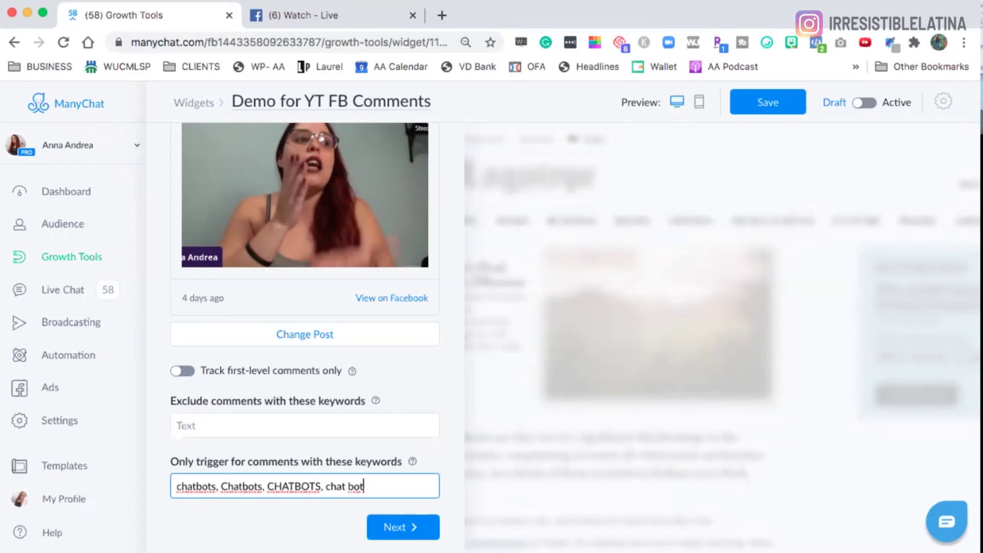
type("s ,")
key("BackSpace")
key("BackSpace")
type("s ,")
key("BackSpace")
key("BackSpace")
type(", Chat bots")
Step: Continue to the widget's Opt-In Actions tab
left_click(385, 525)
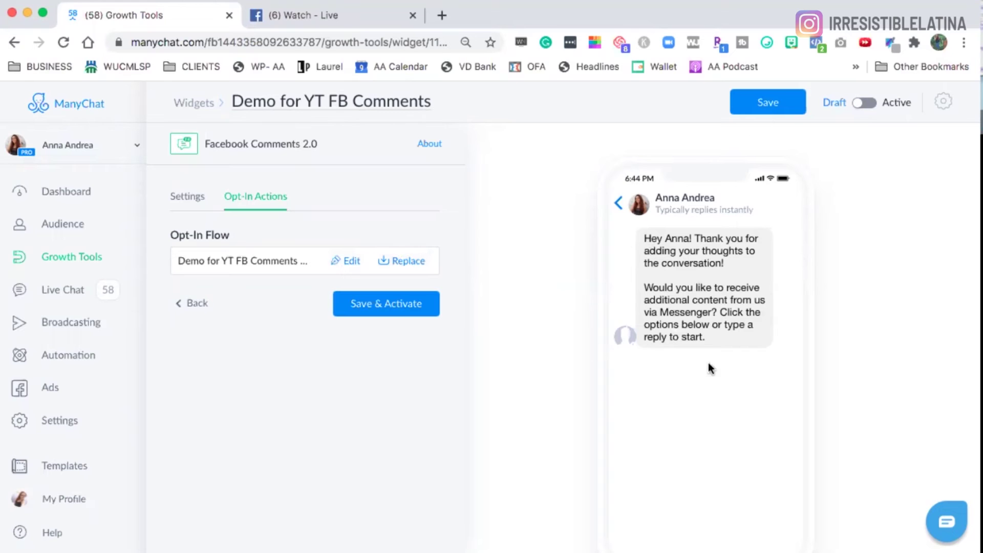
Step: Save the widget after dismissing the unsaved-changes warning, then open the Opt-In Flow editor
left_click(338, 262)
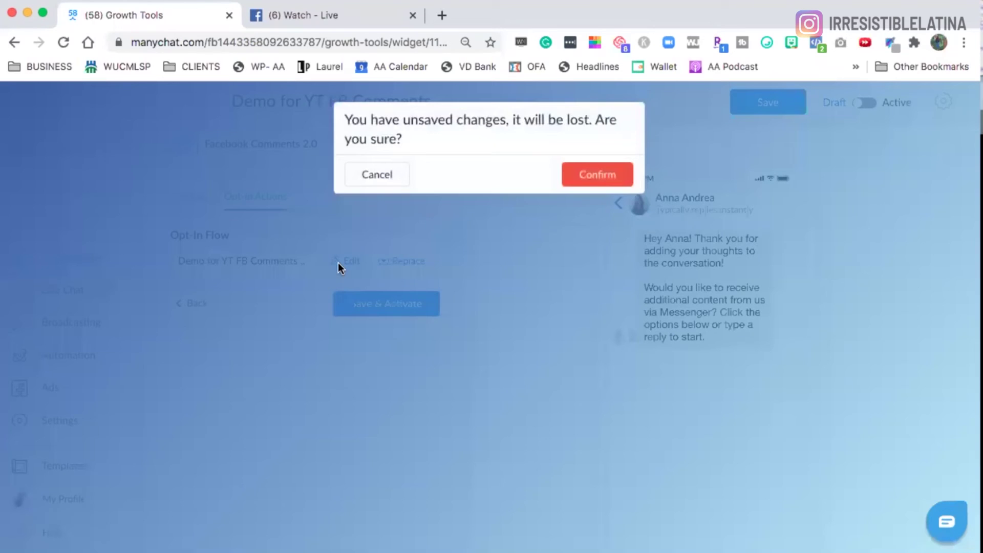
left_click(365, 182)
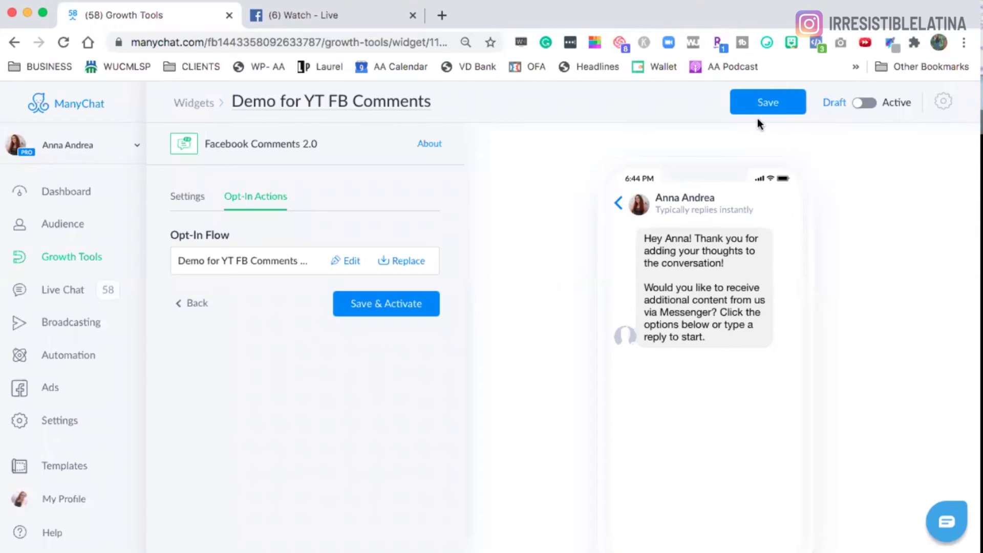
left_click(762, 103)
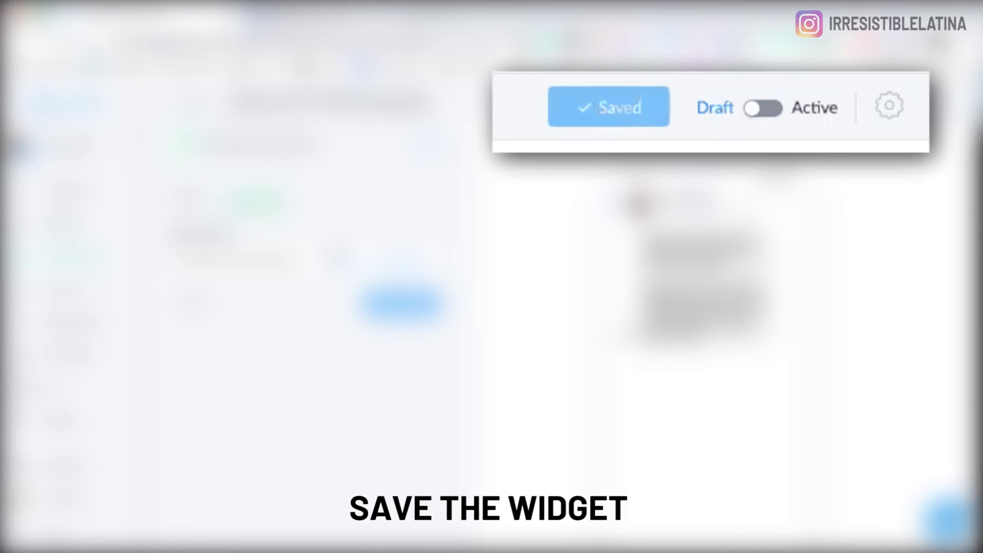
left_click(351, 261)
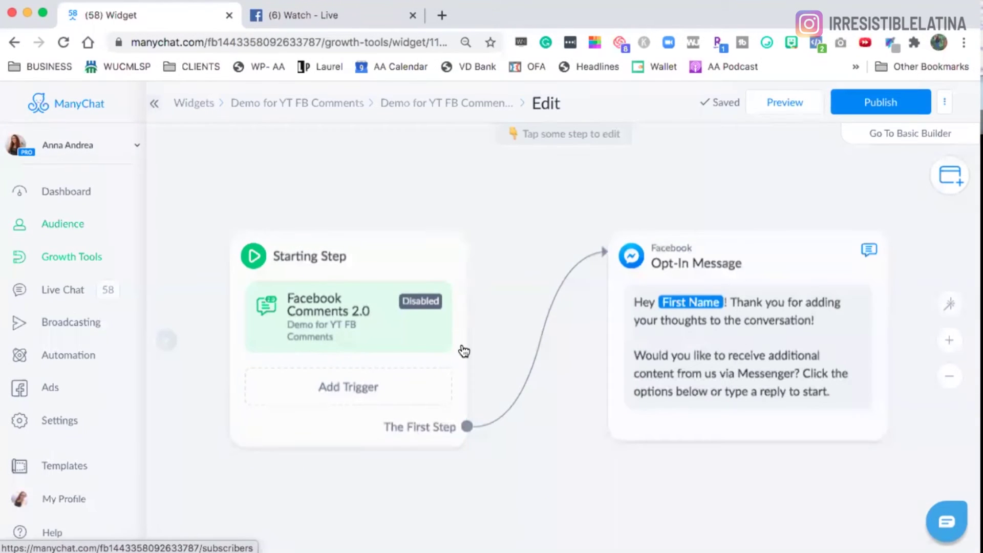
Step: Open the Opt-In Message card in the sidebar editor and review its contents
mouse_move(748, 350)
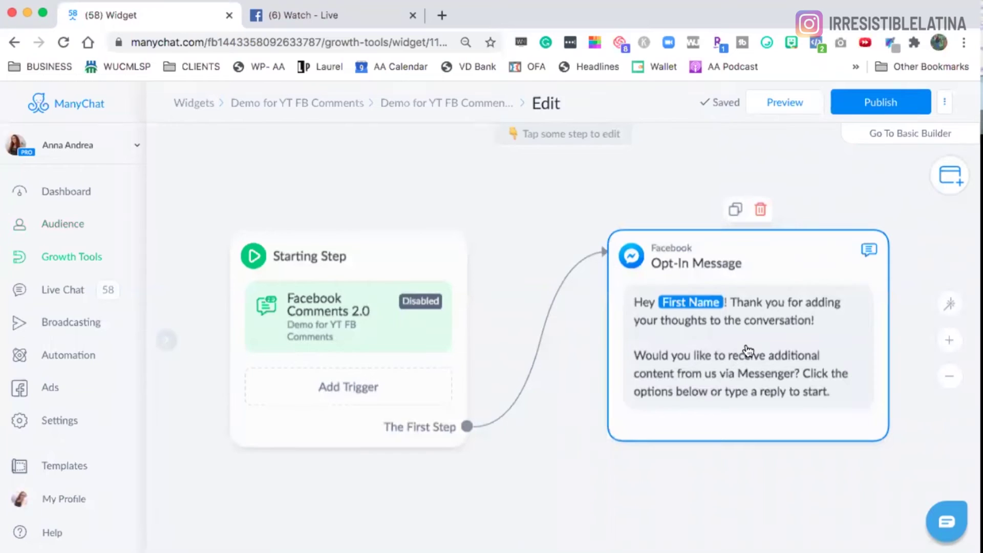
left_click(731, 298)
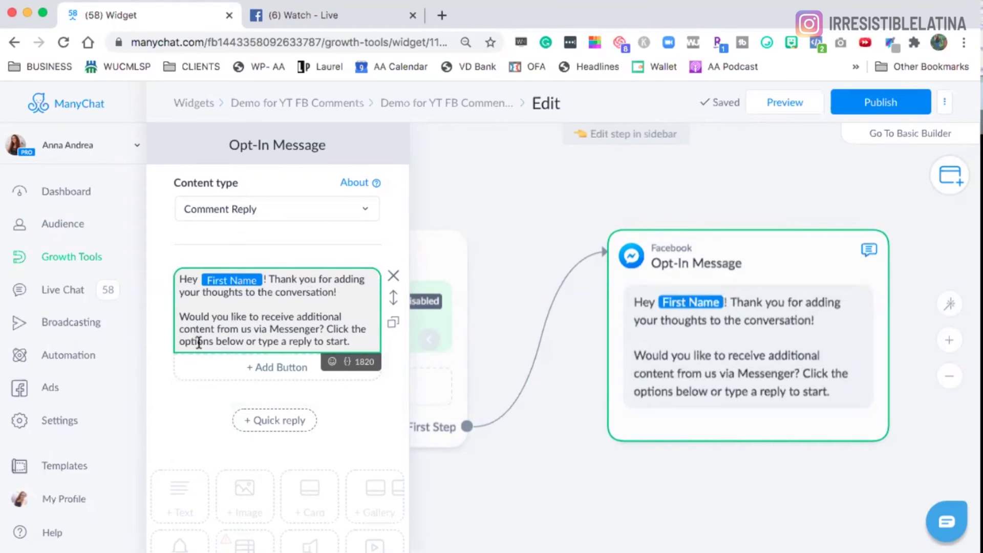
scroll(198, 406, "down", 5)
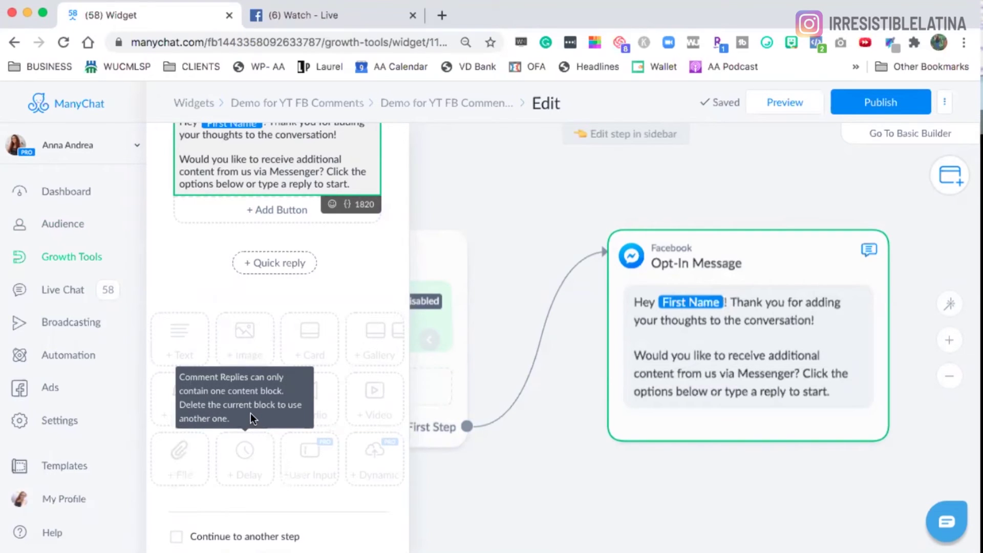
scroll(250, 413, "up", 1)
scroll(292, 276, "up", 5)
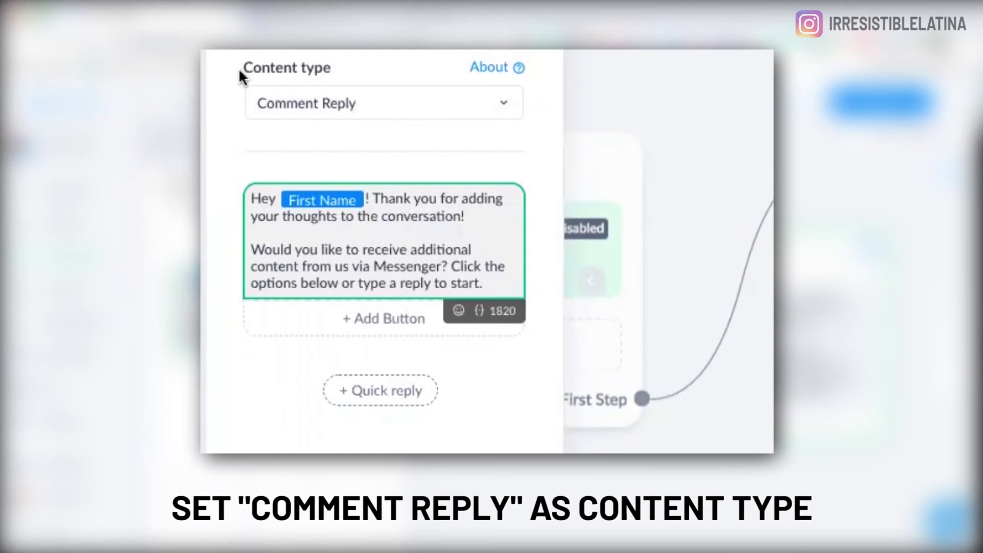
Step: Set the Opt-In Message content type to Facebook Comments 2.0 Comment Reply
left_click(333, 104)
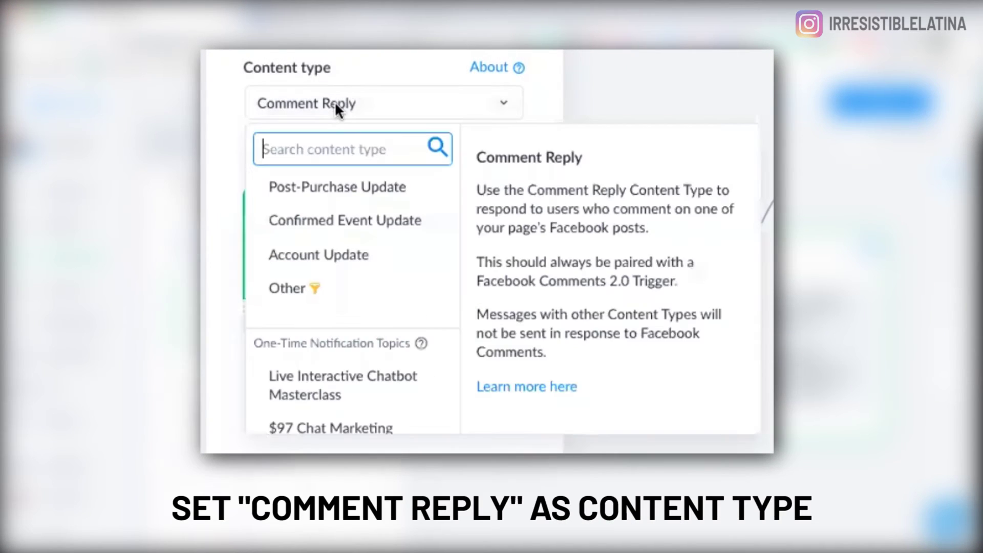
scroll(343, 348, "down", 8)
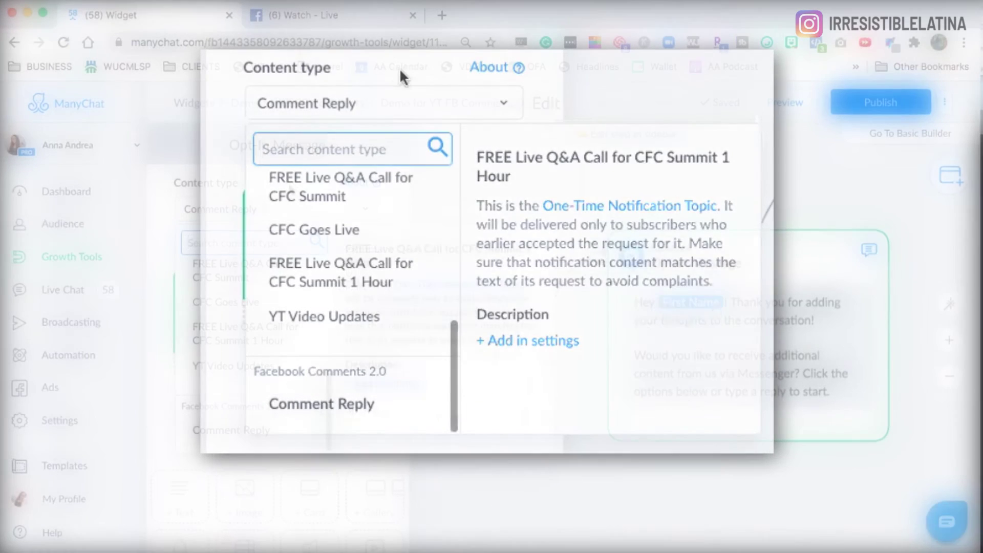
left_click(292, 182)
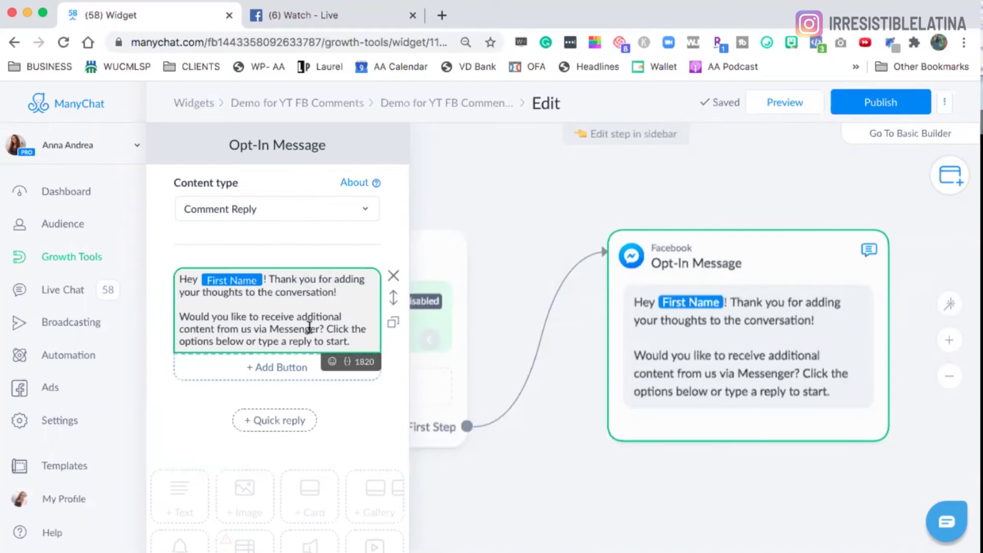
left_click(299, 313)
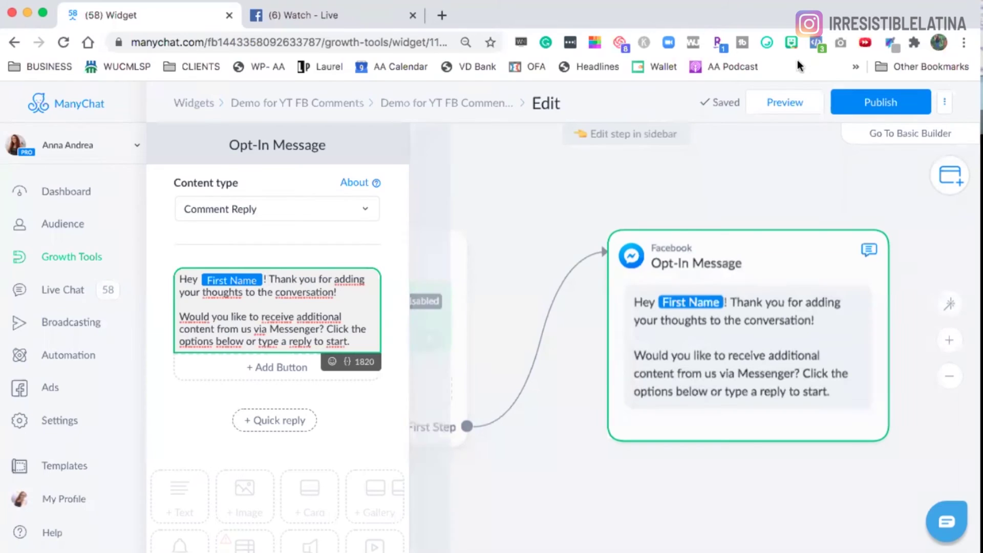
left_click(766, 42)
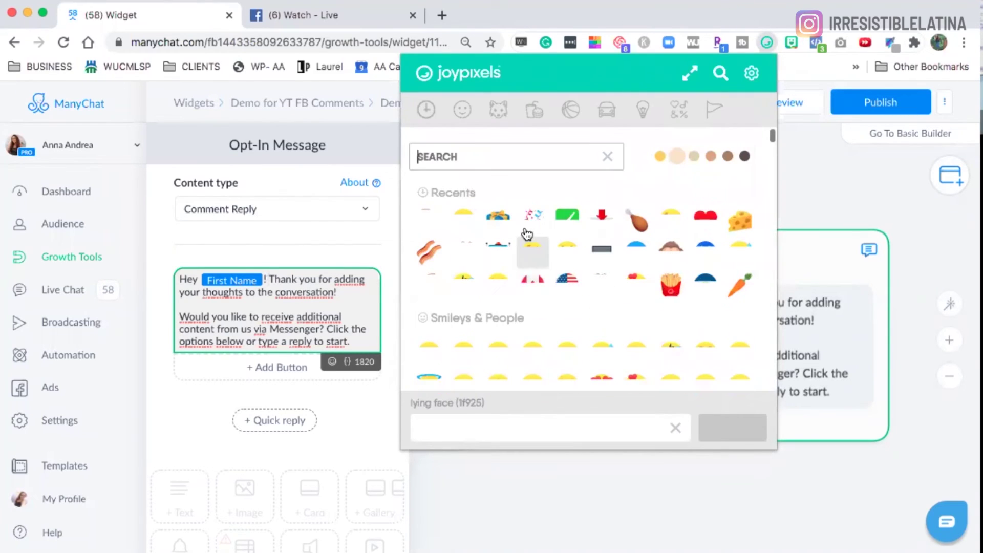
Step: Paste a party popper emoji into the opt-in reply text
left_click(527, 233)
left_click(302, 281)
type("🎉")
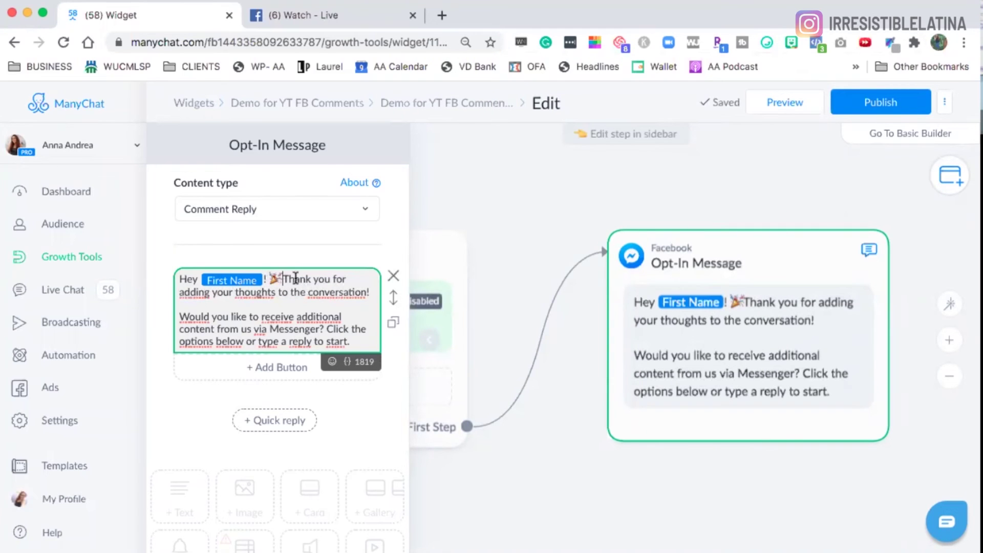
Step: Reword the reply to thank them for 'your interest on the lead magnet bot'
double_click(186, 291)
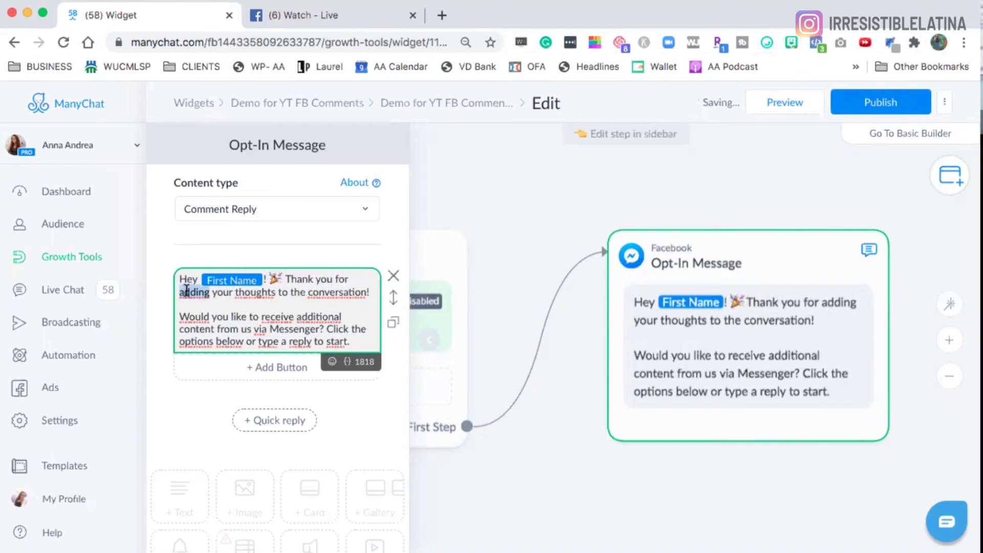
type("your")
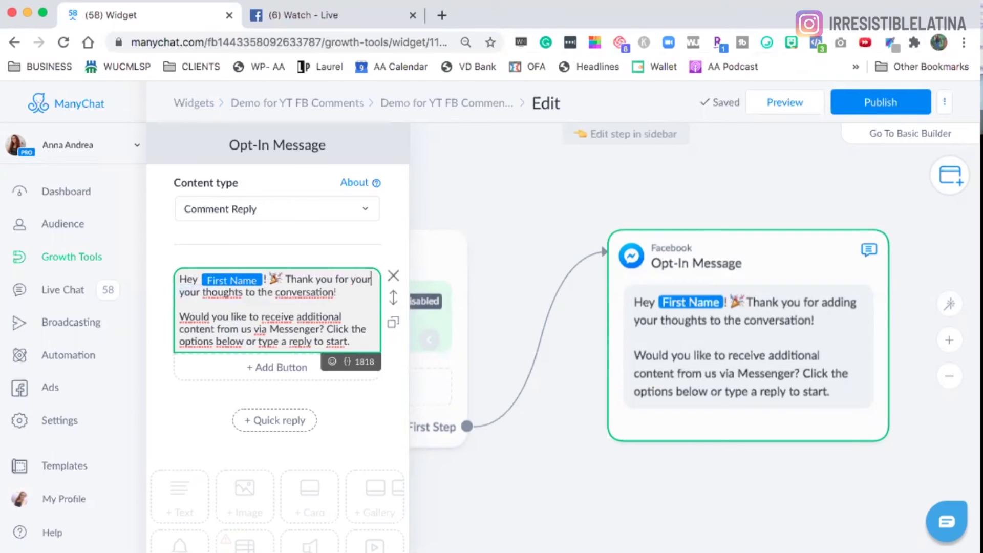
key("BackSpace")
key("BackSpace")
key("BackSpace")
key("BackSpace")
key("BackSpace")
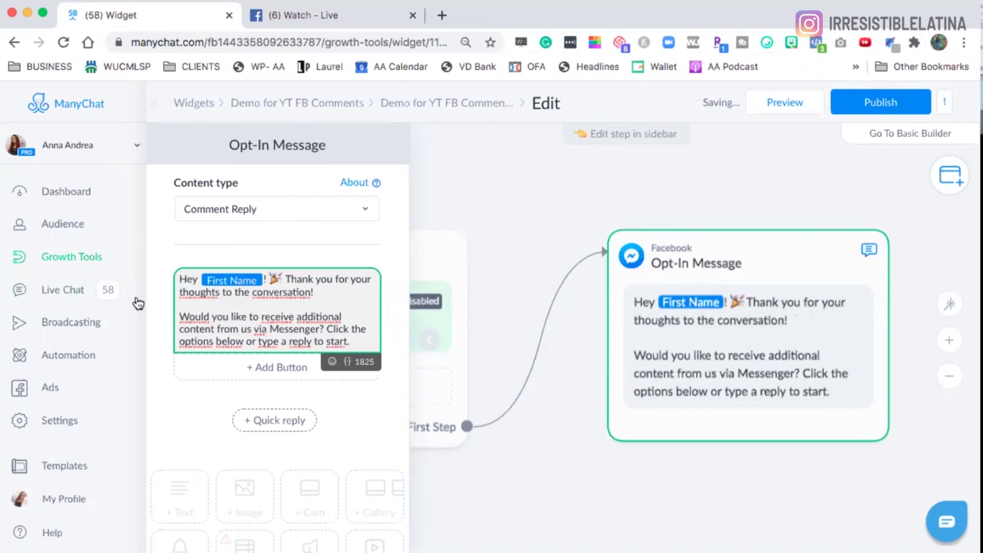
double_click(199, 292)
type("interest")
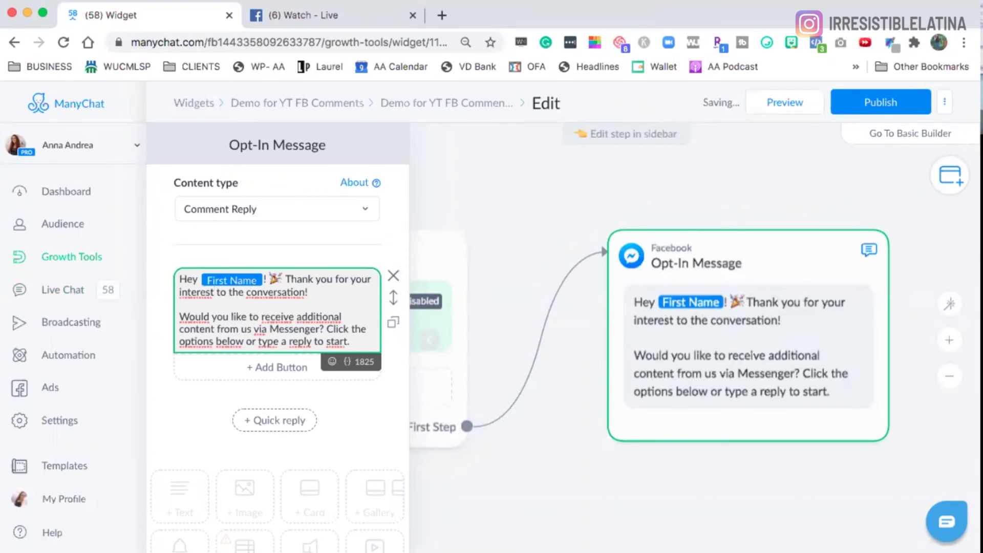
type(" on the lea ")
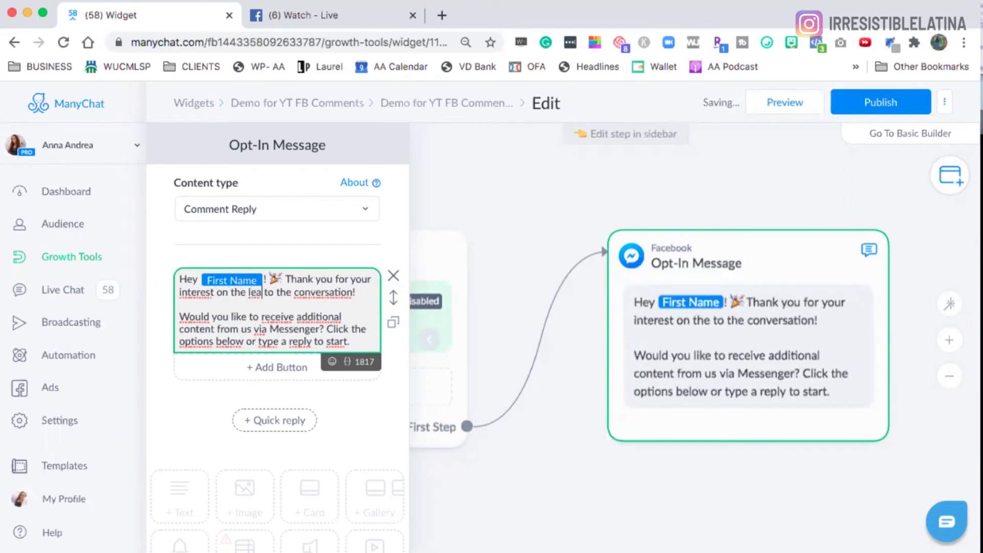
type("d magnet bo")
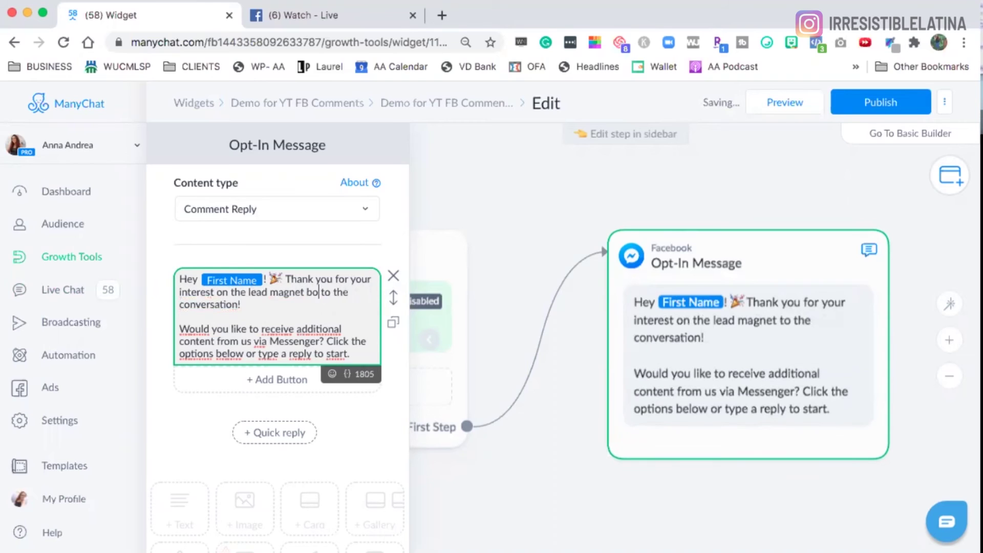
type("t")
key("shift+Down")
key("BackSpace")
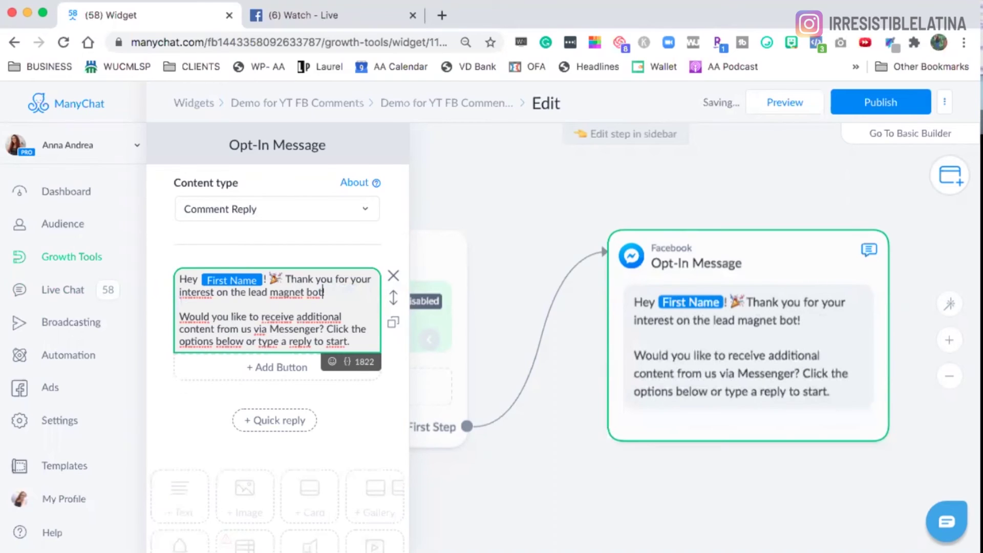
Step: Change 'additional content' to 'the content' and add a new button below the message
double_click(314, 315)
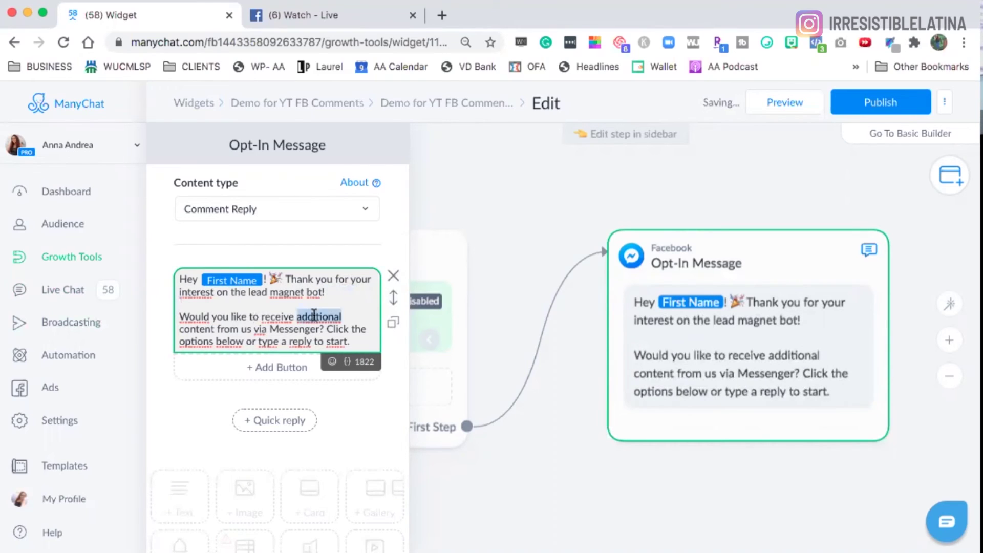
type("the")
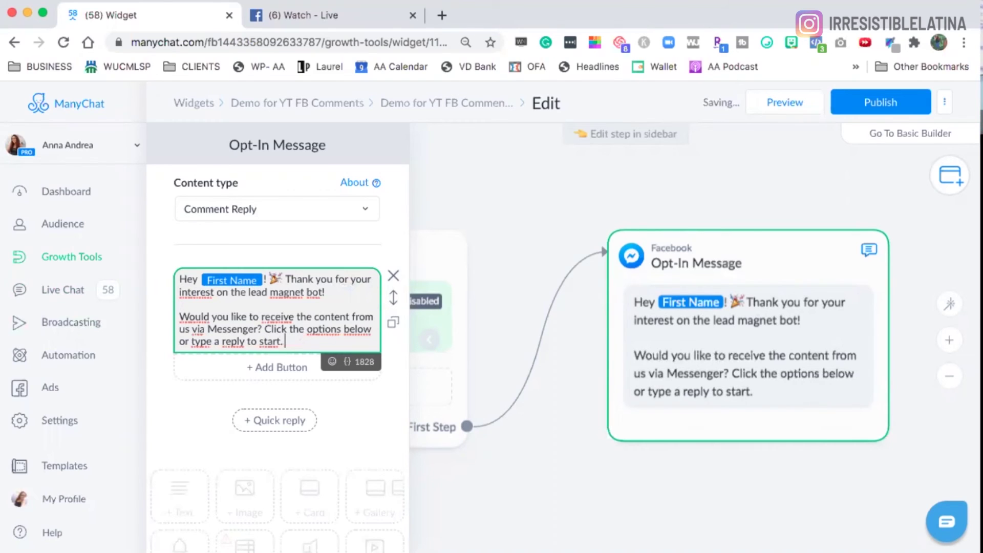
left_click(289, 365)
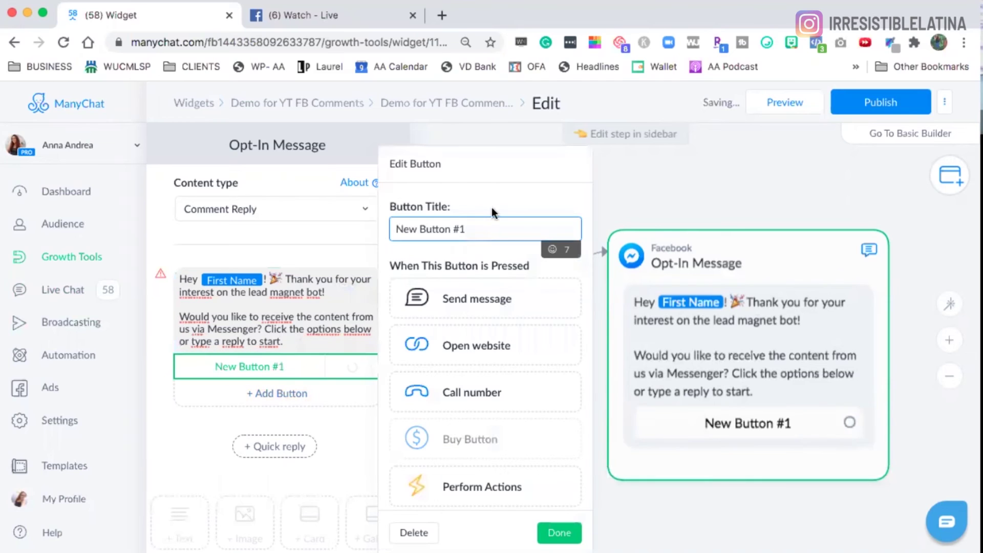
Step: Replace the default 'New Button #1' title with 'Give Me the Lead Magnet'
left_click(472, 236)
left_click_drag(473, 235, 393, 228)
left_click(392, 225)
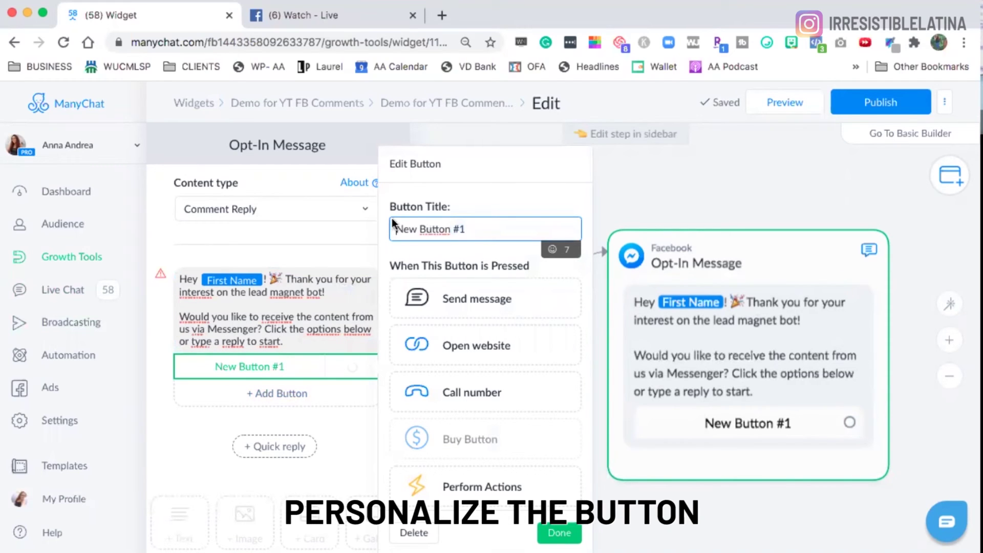
triple_click(416, 228)
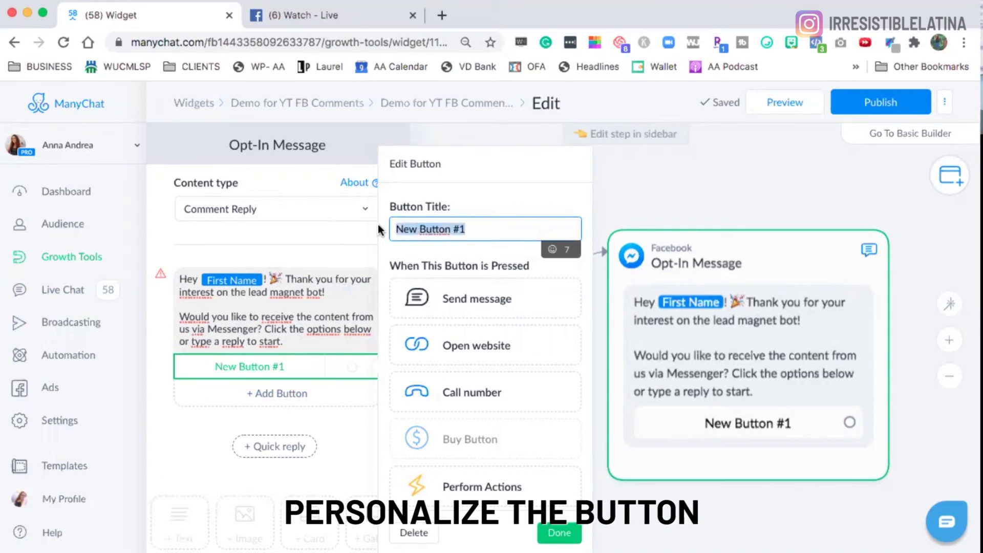
type("Give m")
key("BackSpace")
type("Me")
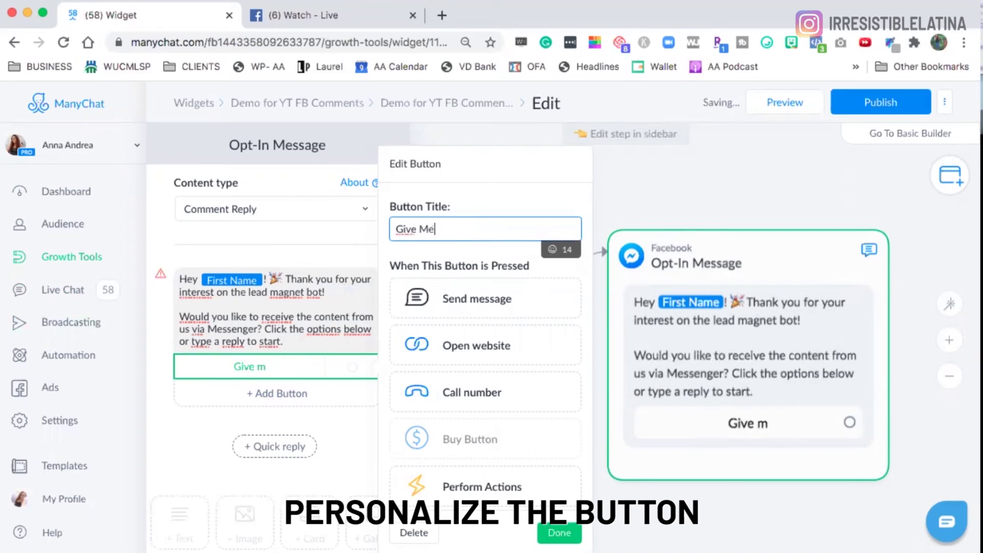
type(" the Lead Mag")
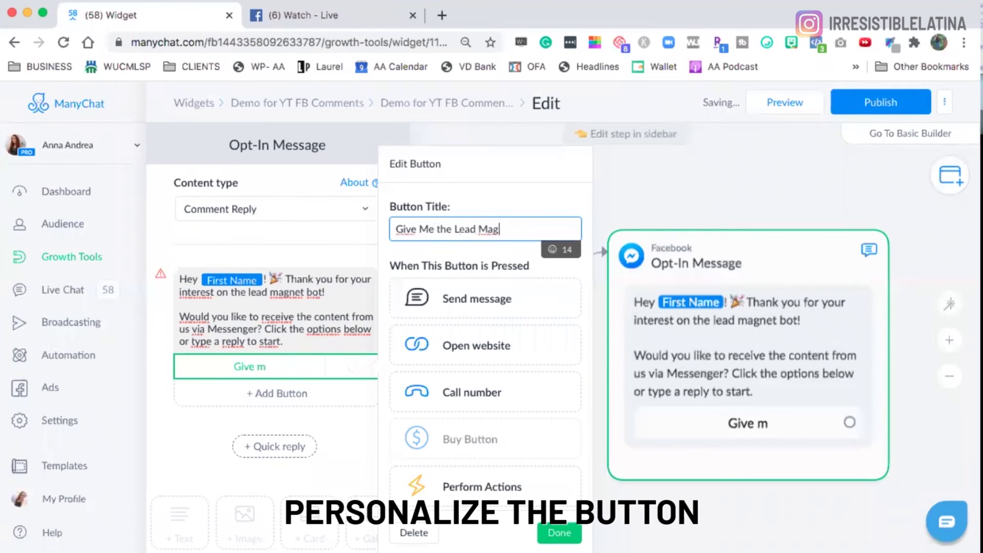
type("net")
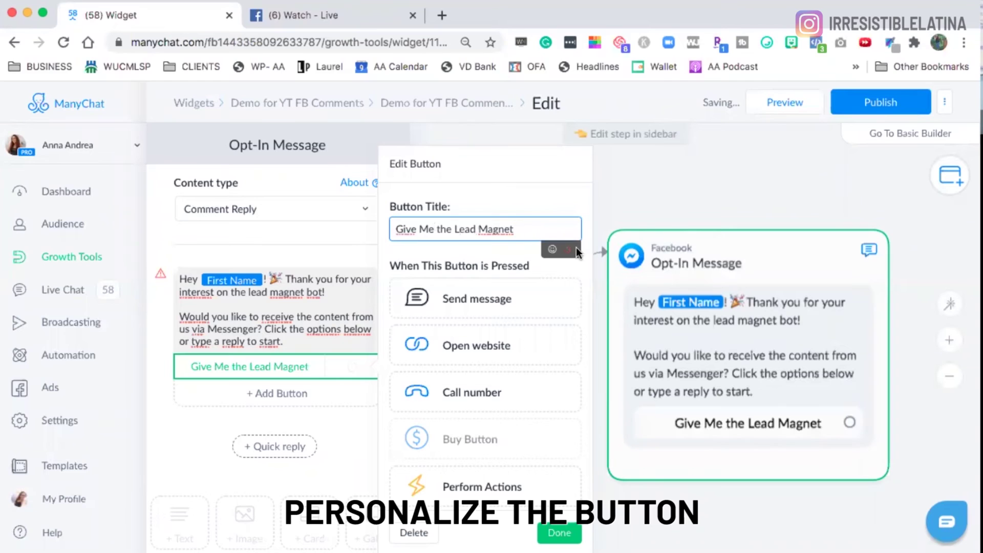
Step: Edit the button title down to 'Give Me Info Here!'
double_click(445, 228)
key("BackSpace")
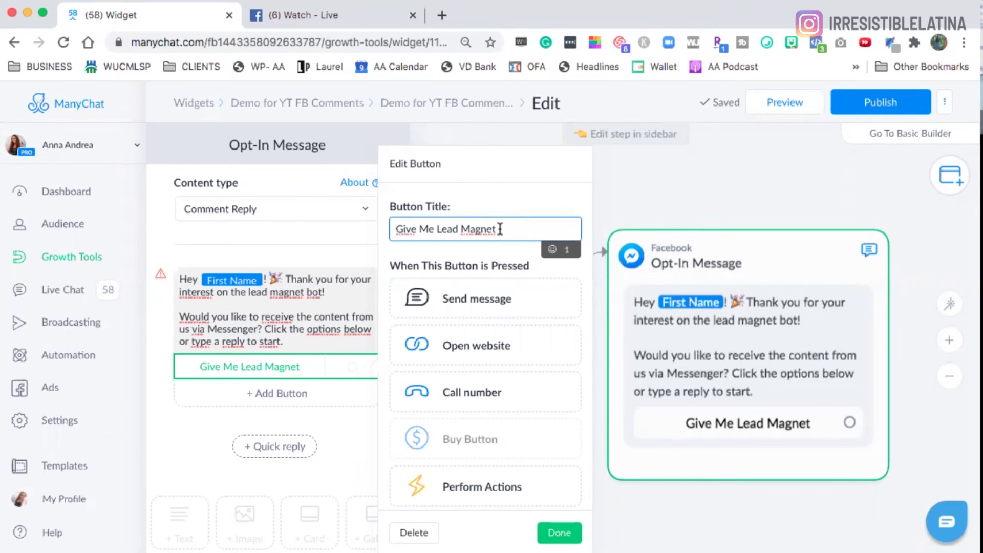
left_click_drag(500, 225, 440, 226)
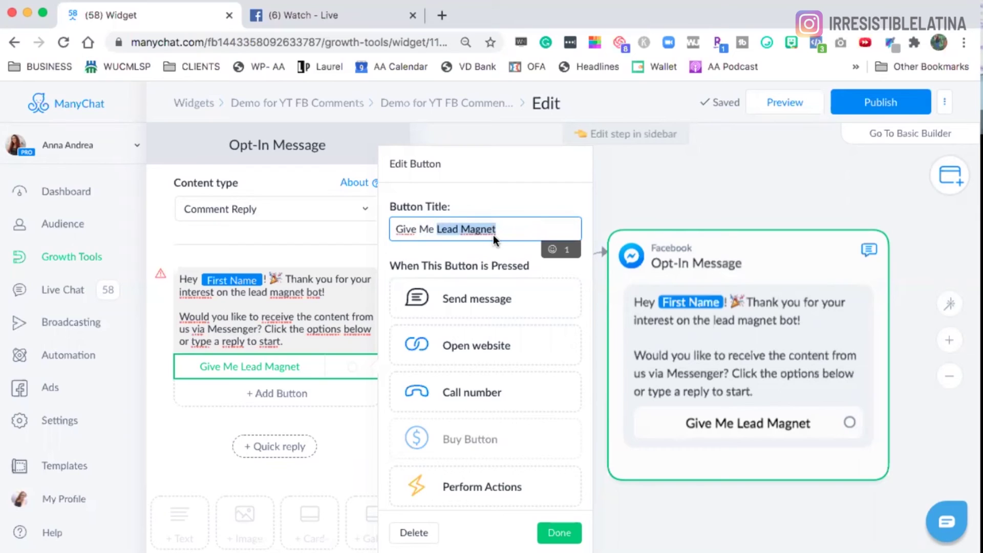
type("IN")
key("BackSpace")
type("n")
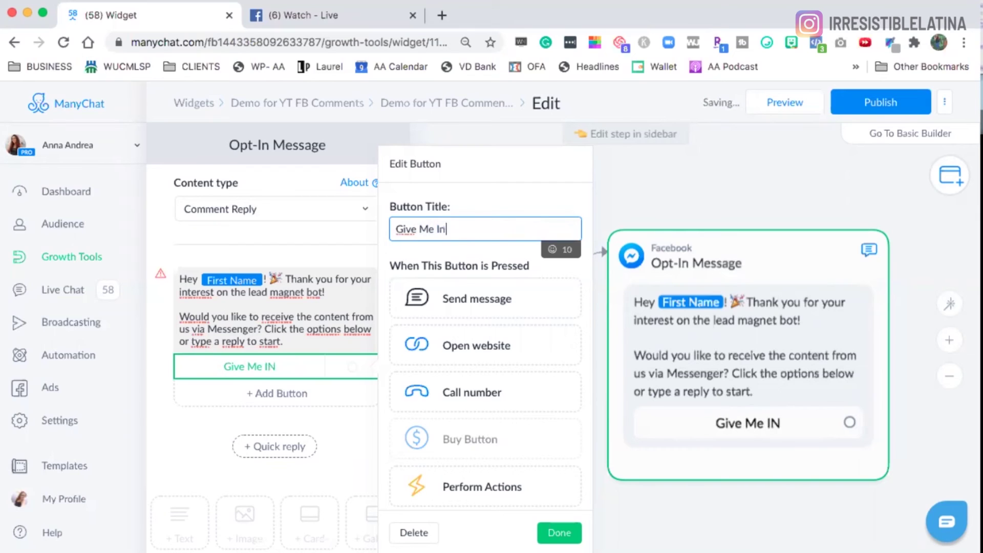
type("fo Here!")
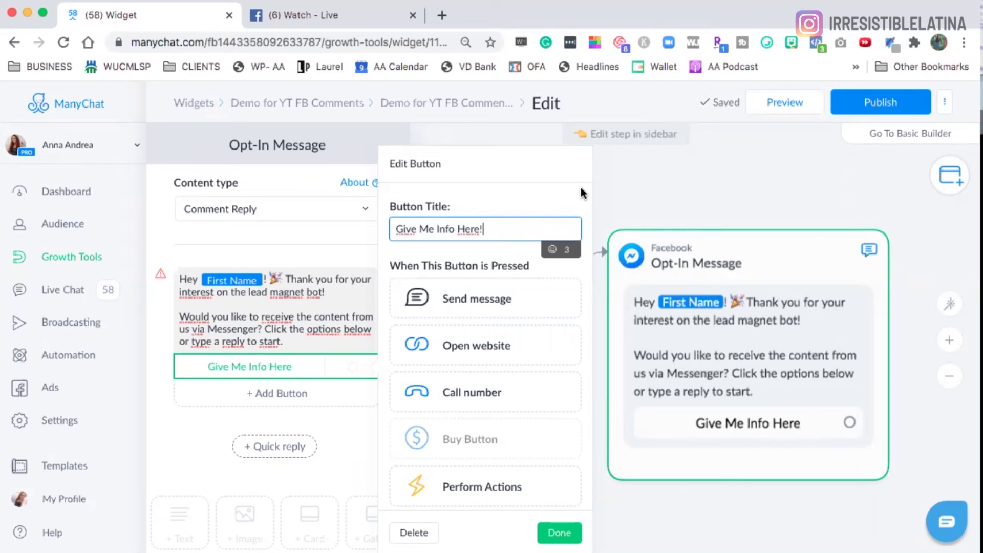
Step: Copy the victory hand emoji from the JoyPixels emoji extension
left_click(769, 36)
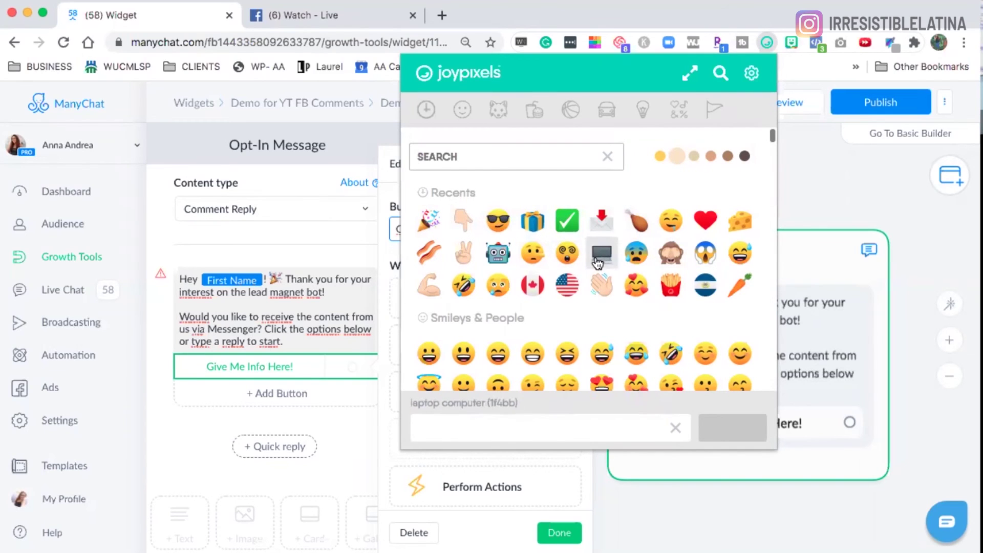
scroll(588, 259, "down", 5)
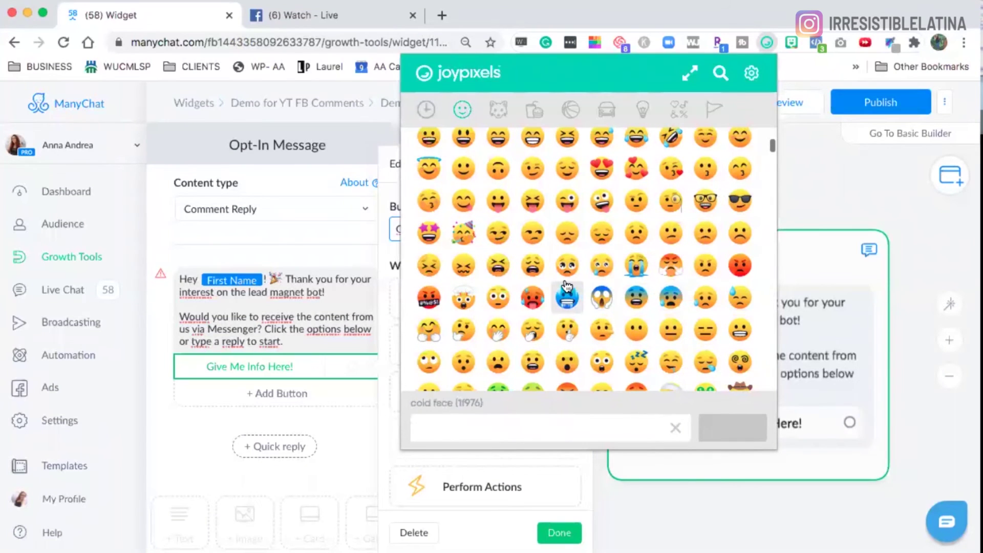
scroll(563, 307, "down", 5)
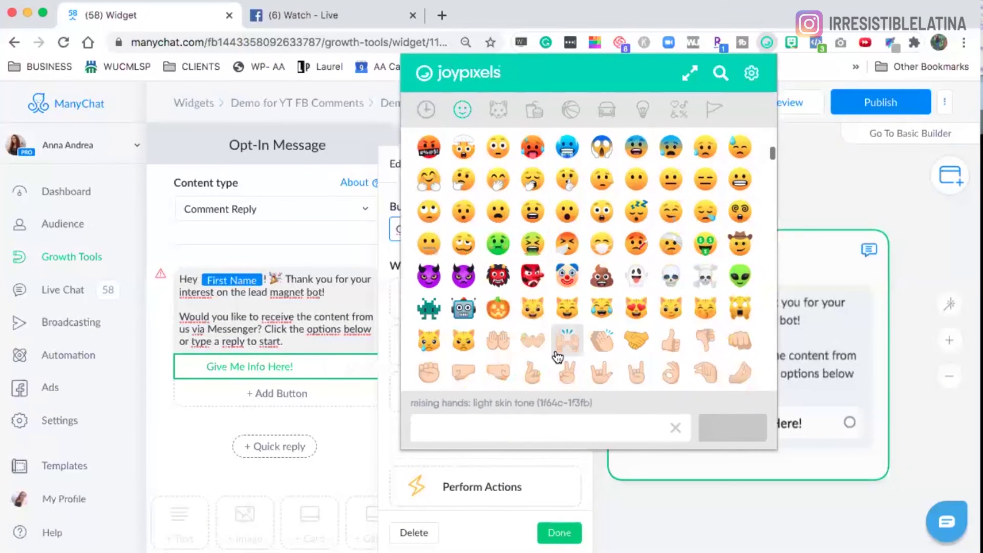
scroll(561, 353, "down", 3)
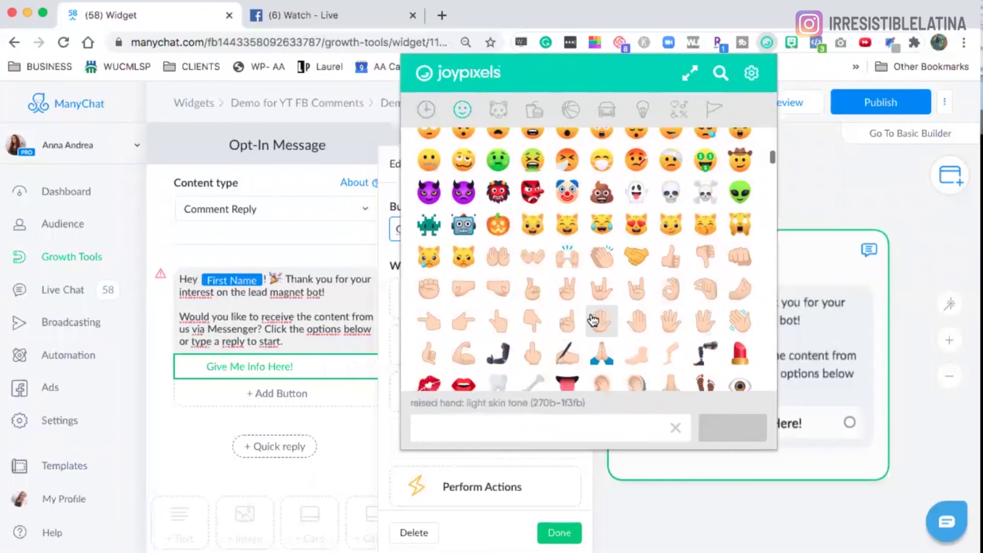
scroll(466, 318, "up", 10)
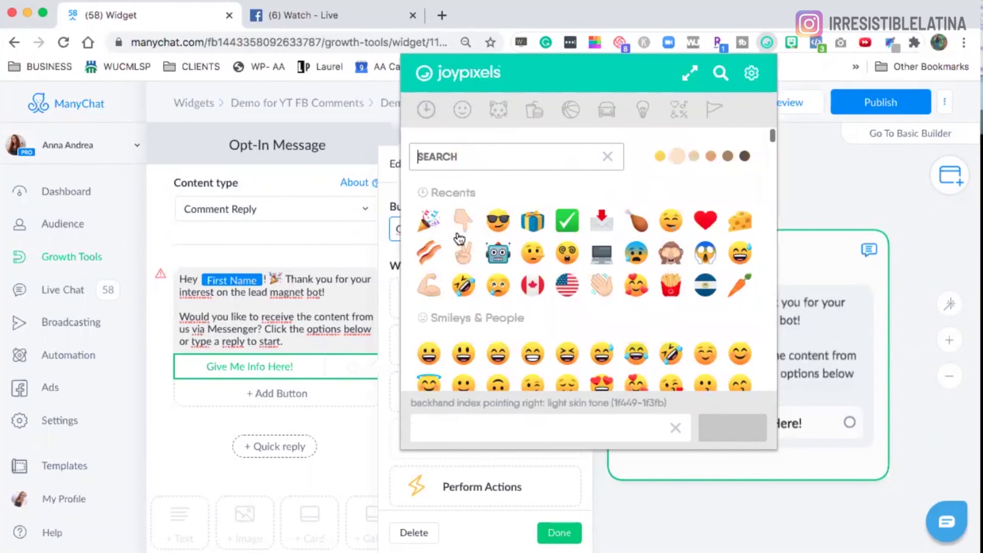
left_click(463, 246)
Step: Add the emoji after the button title without skin tone, finish the button, and reposition the Opt-In Message step
left_click(201, 439)
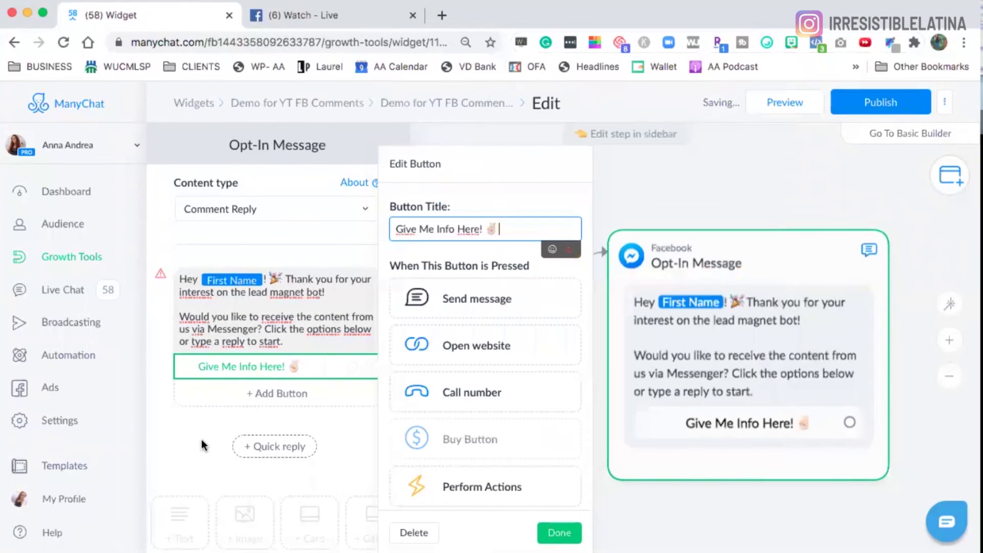
key("BackSpace")
left_click(231, 465)
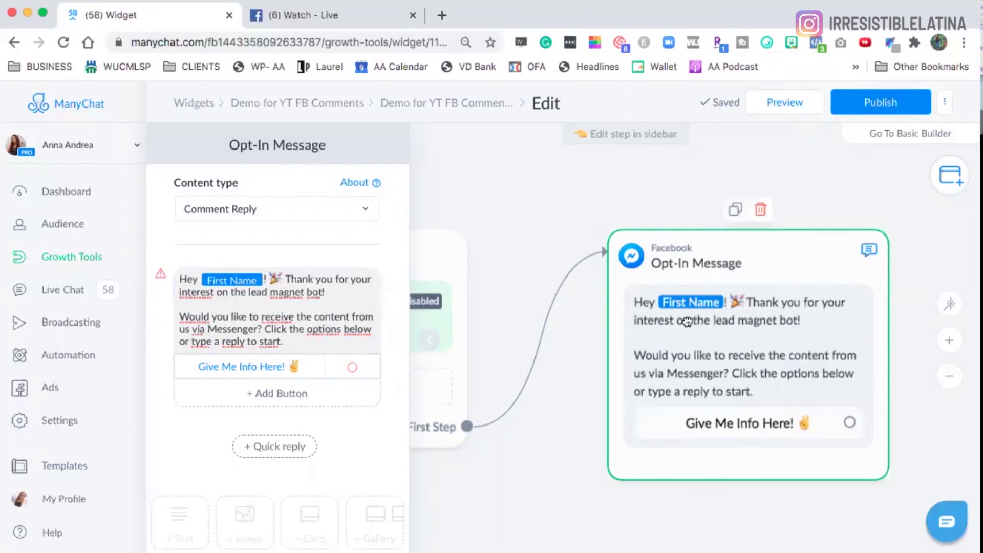
left_click_drag(713, 413, 619, 307)
Step: Connect the button to a new Send Message step reading 'Awesome sausce 😎 Let's get started then!'
left_click_drag(755, 450, 551, 507)
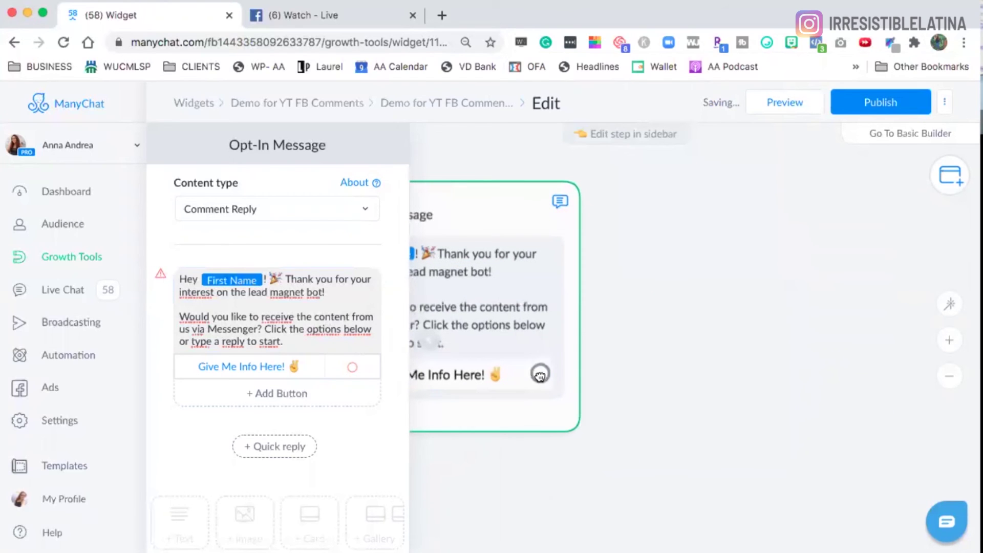
left_click_drag(540, 376, 635, 285)
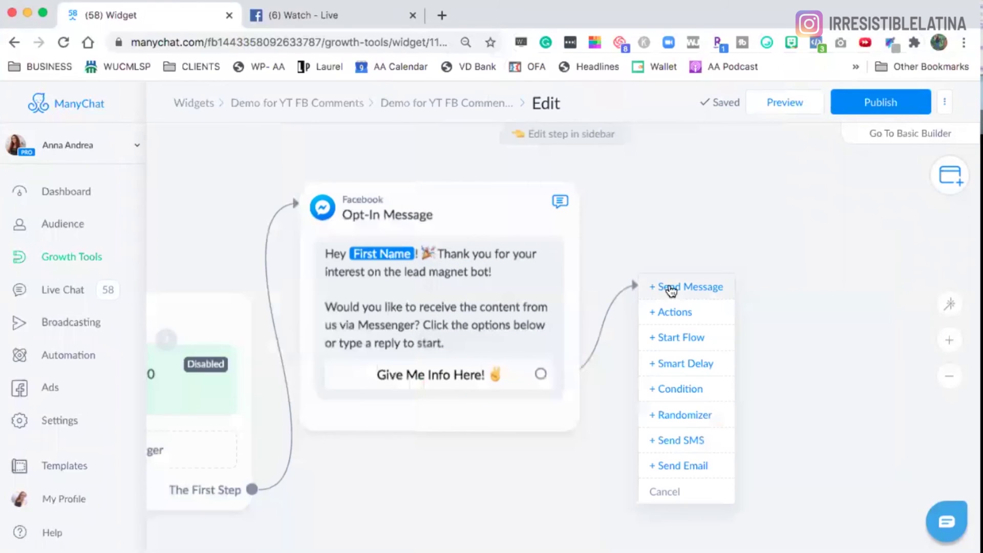
left_click(670, 289)
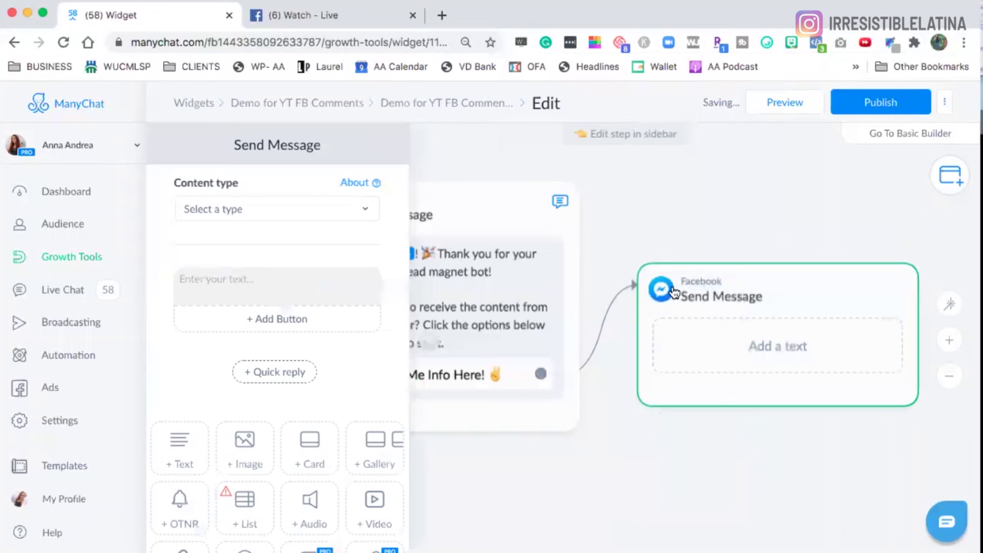
left_click(317, 300)
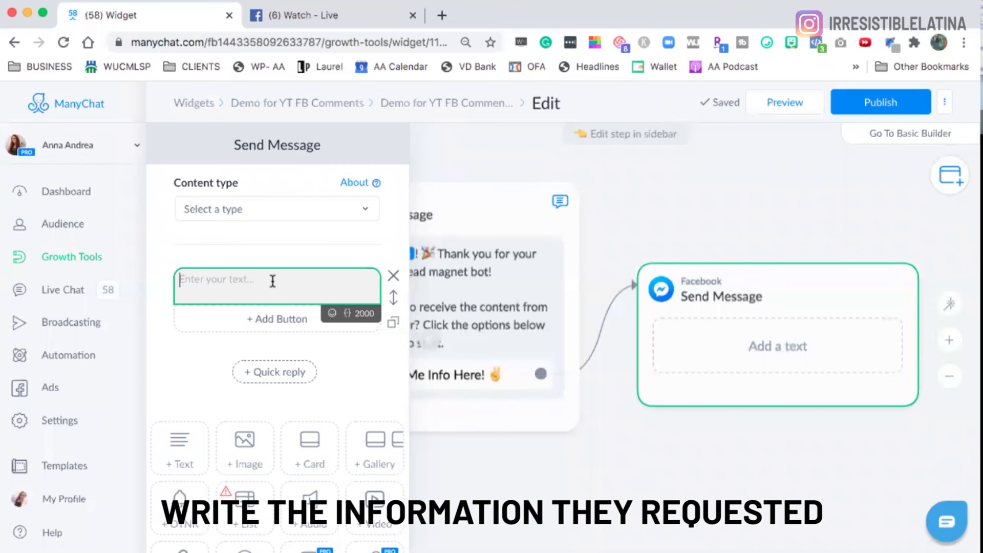
type("W")
key("BackSpace")
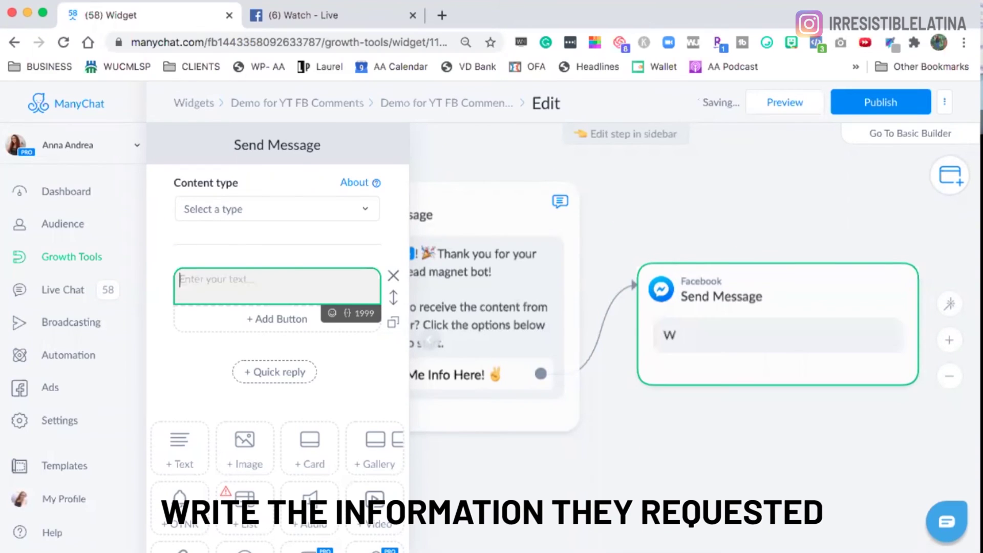
type("Awesome ")
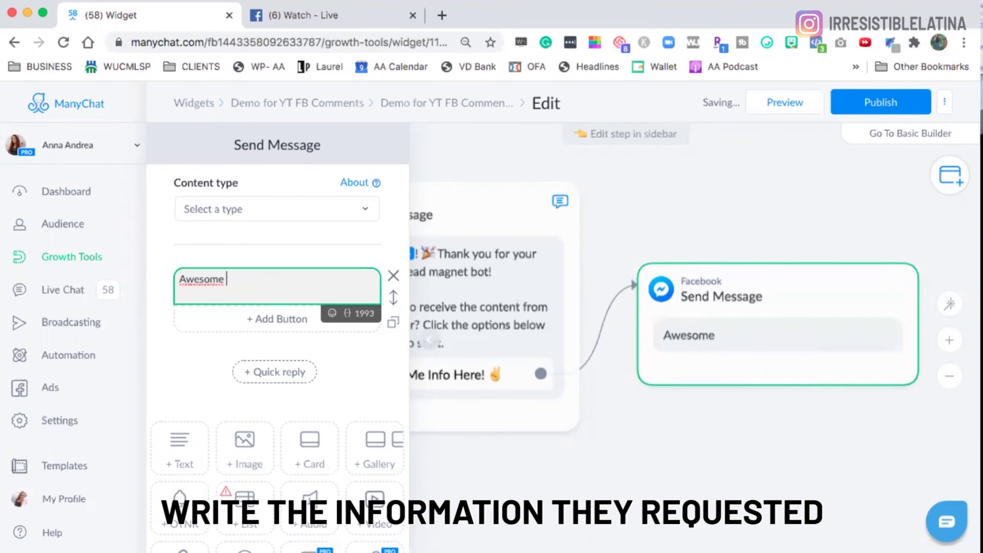
type("sausce 😎 Let's get started then!")
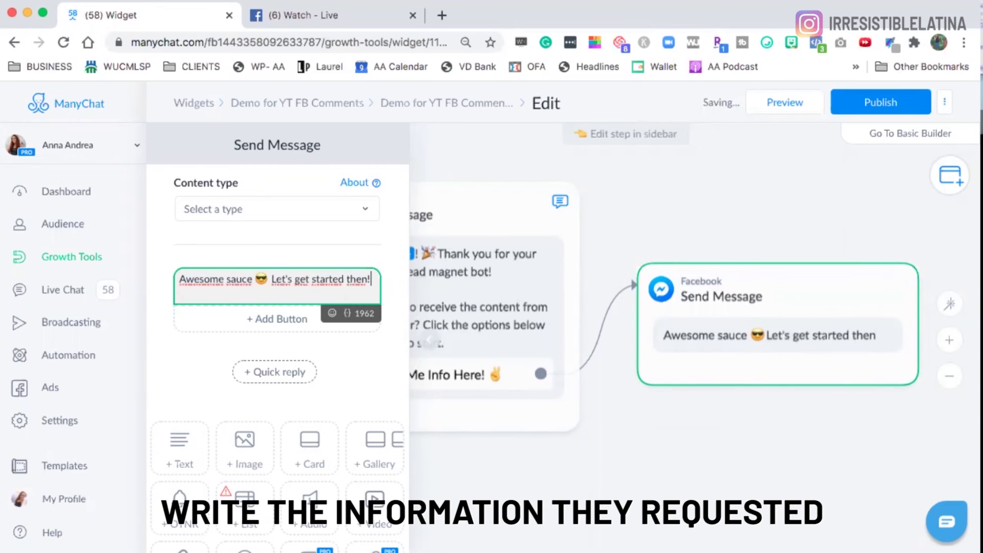
Step: Add a 'Get Started Here' button to the Awesome sauce message
left_click(261, 318)
left_click_drag(467, 197, 381, 195)
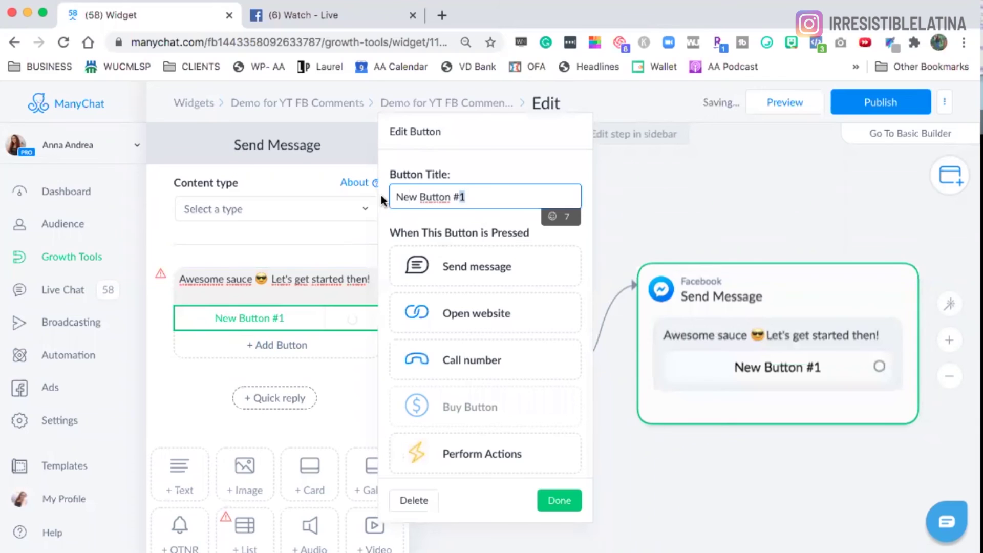
key("BackSpace")
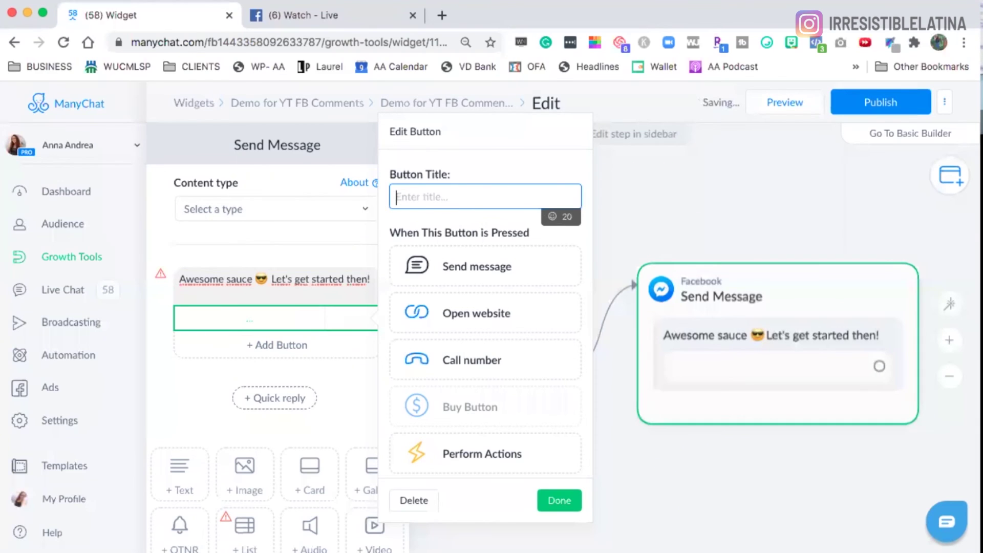
type("Get Started Here")
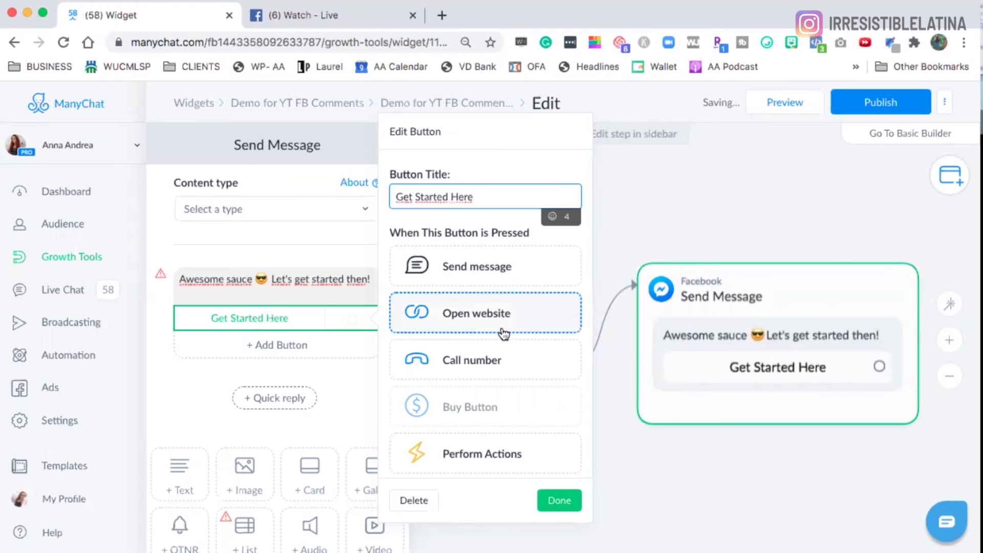
Step: Make the button start another flow, choosing Lead Magnet Bot Flow from the Lead Magnet Flow folder
scroll(512, 343, "down", 6)
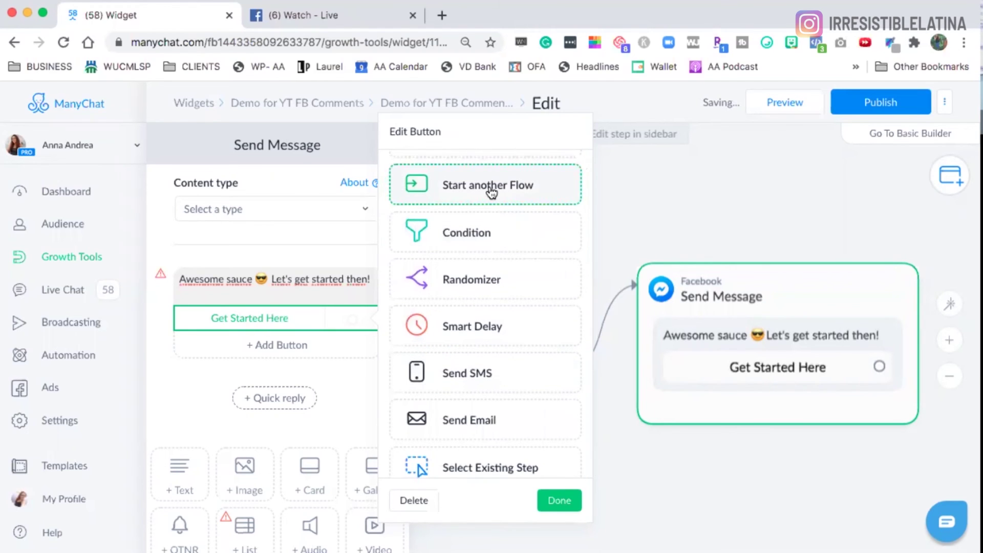
left_click(491, 189)
left_click(476, 355)
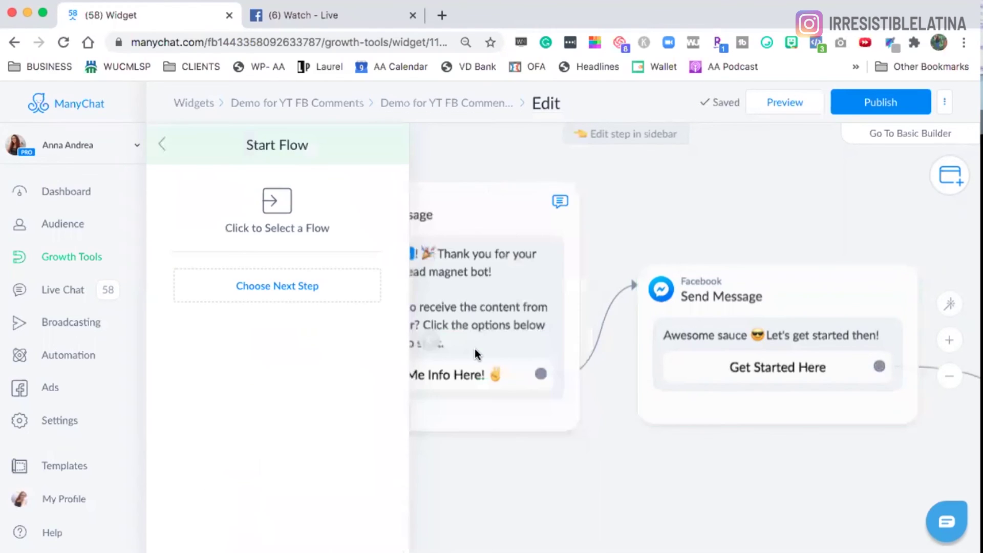
left_click(281, 208)
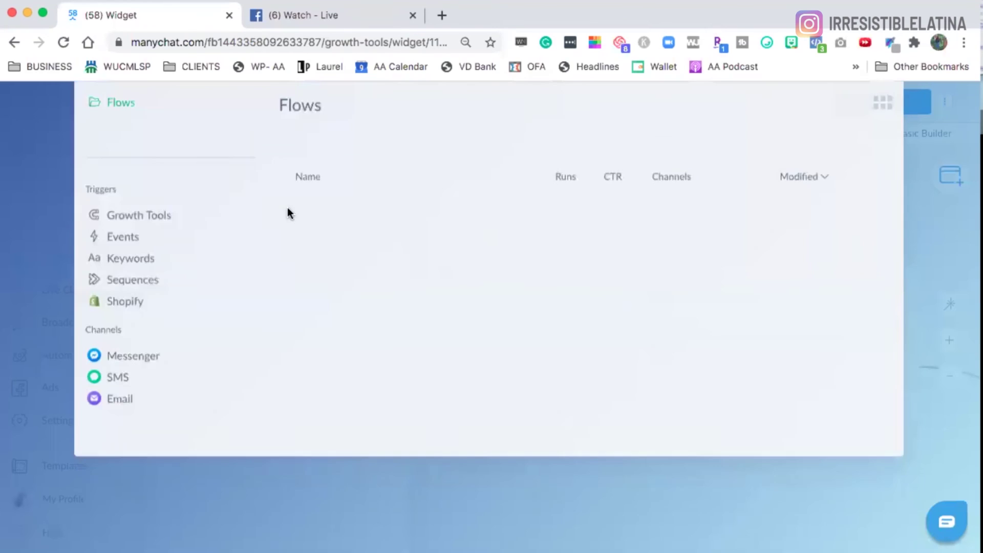
left_click(751, 232)
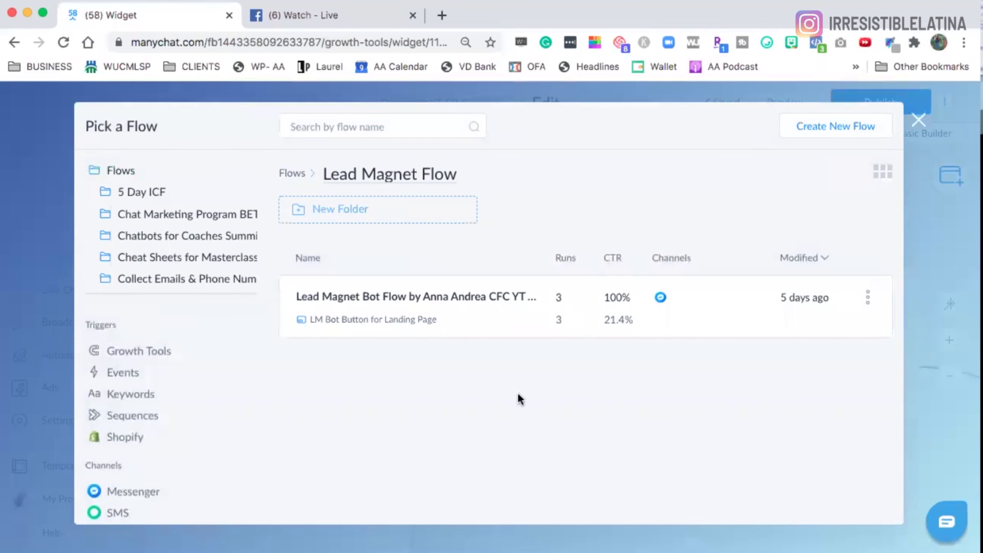
left_click(434, 288)
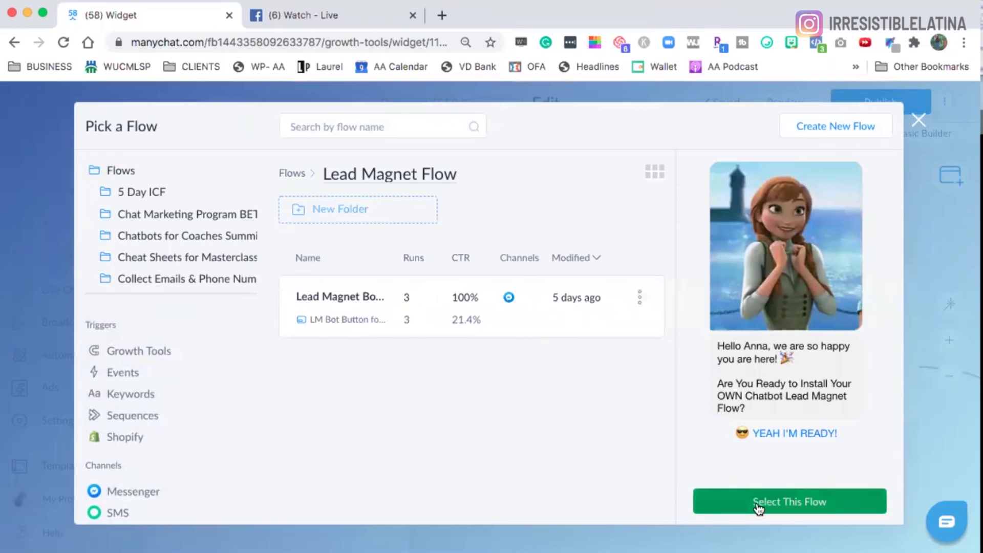
left_click(774, 501)
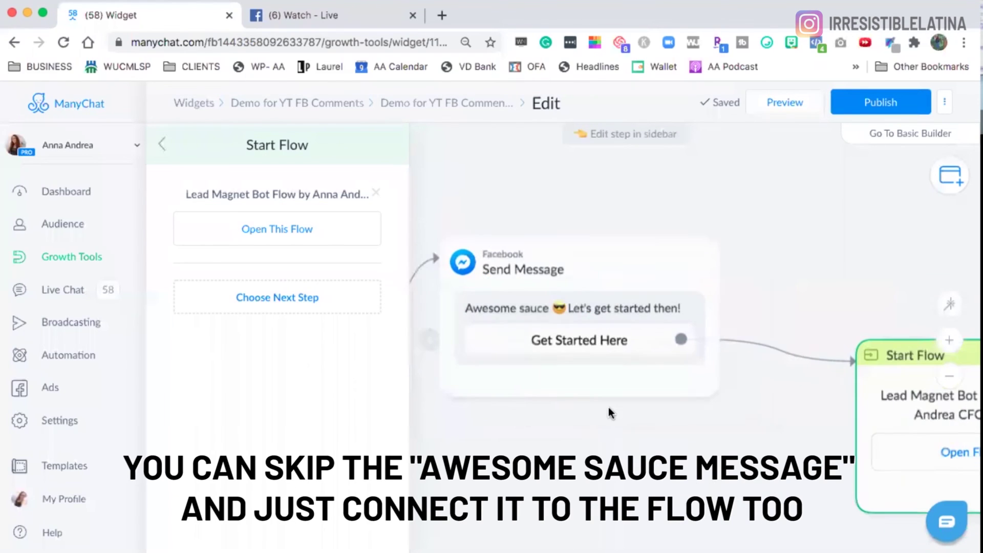
Step: Place the Start Flow step below Send Message and align the steps on the canvas
left_click_drag(875, 303, 771, 400)
left_click_drag(631, 197, 667, 226)
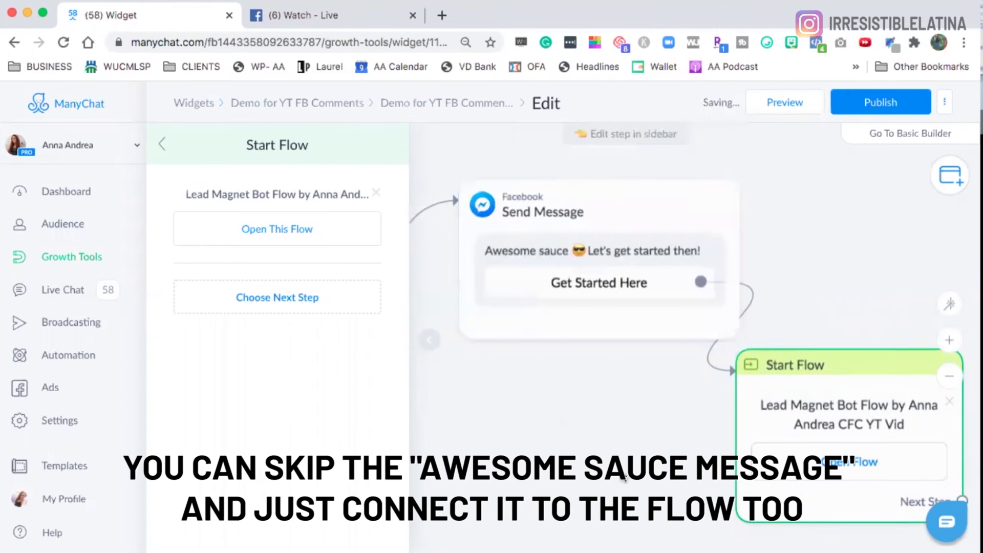
left_click_drag(562, 421, 760, 443)
scroll(893, 525, "left", 5)
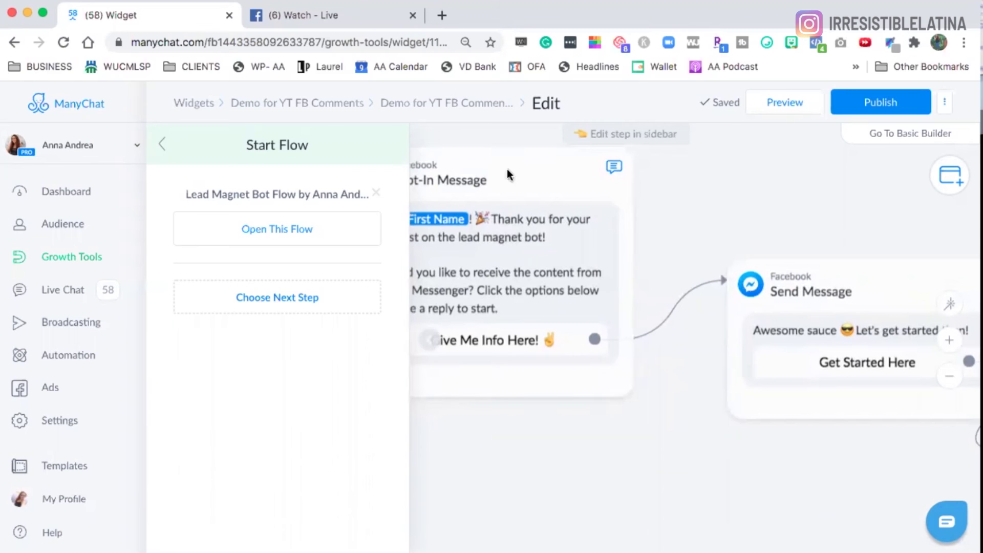
Step: Close the step editor and pan around the canvas to review the whole flow
left_click(155, 148)
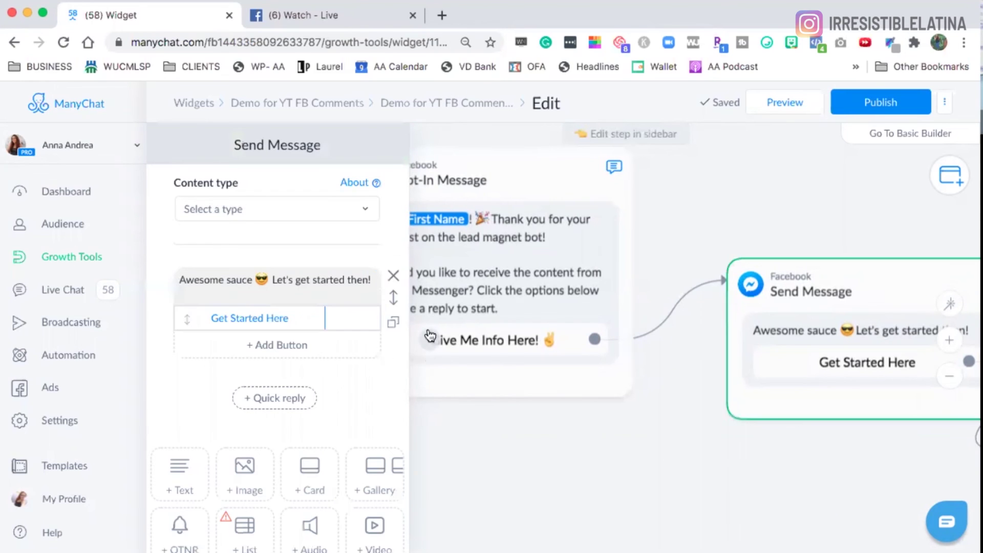
left_click(424, 348)
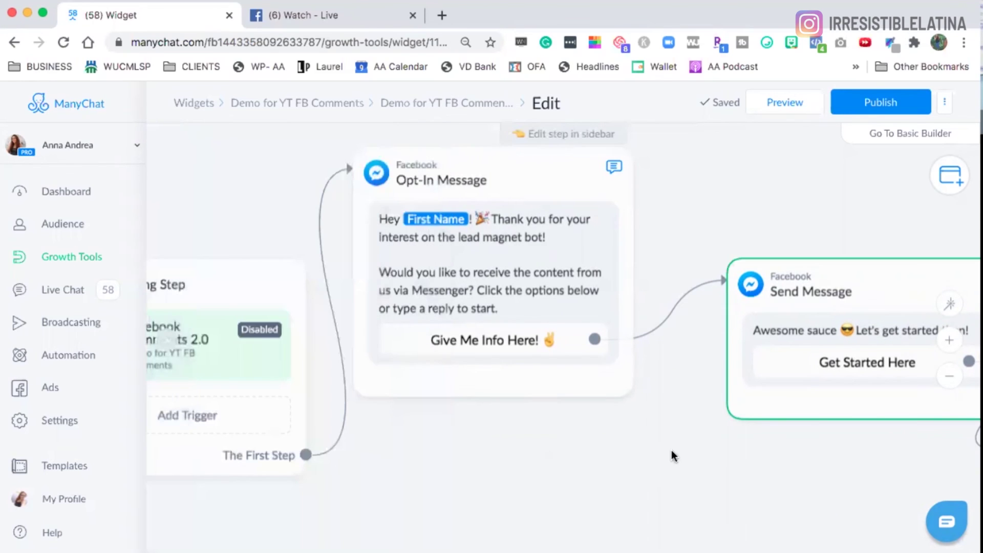
scroll(353, 348, "right", 5)
scroll(494, 347, "down", 5)
scroll(620, 419, "up", 3)
scroll(620, 419, "left", 2)
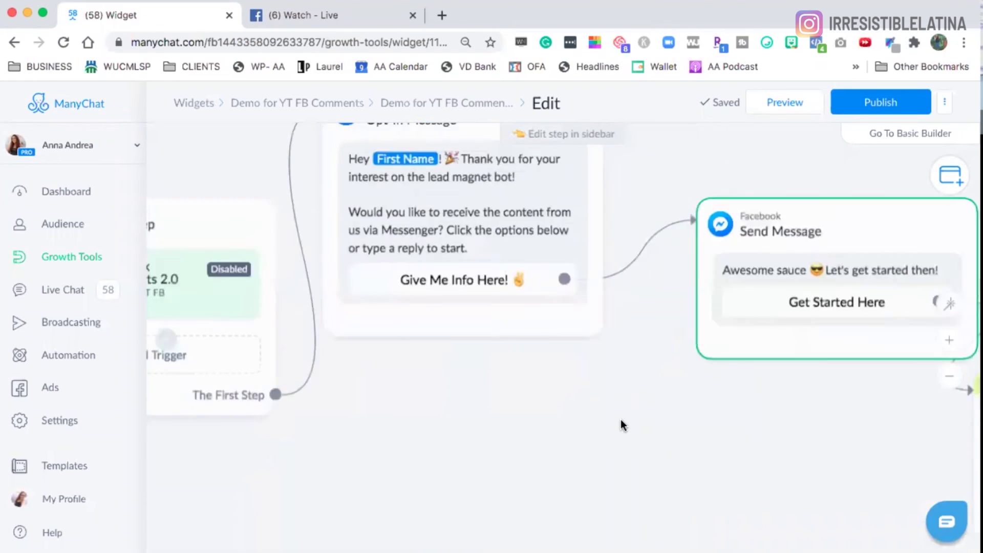
scroll(463, 353, "right", 5)
scroll(463, 353, "down", 2)
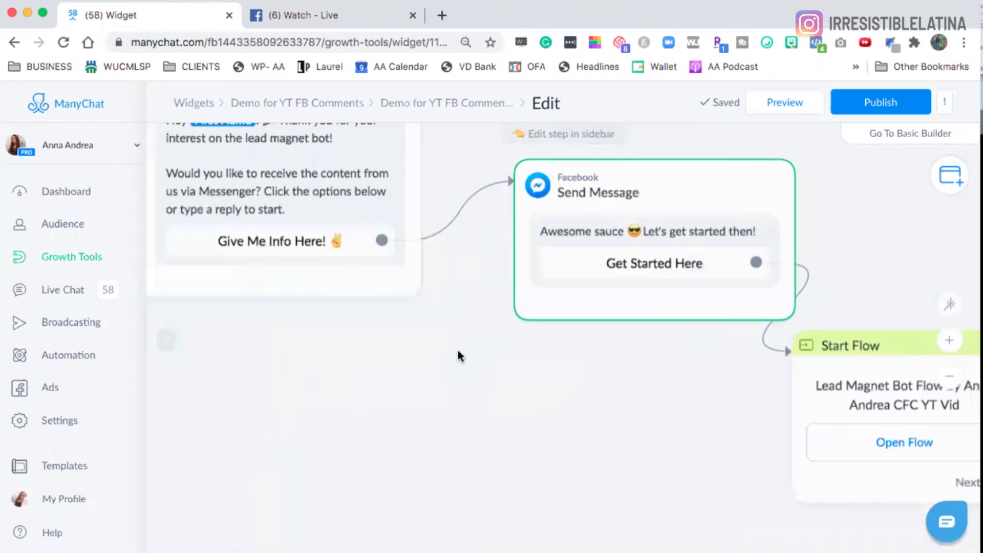
scroll(399, 331, "right", 2)
scroll(563, 422, "left", 5)
scroll(563, 423, "up", 2)
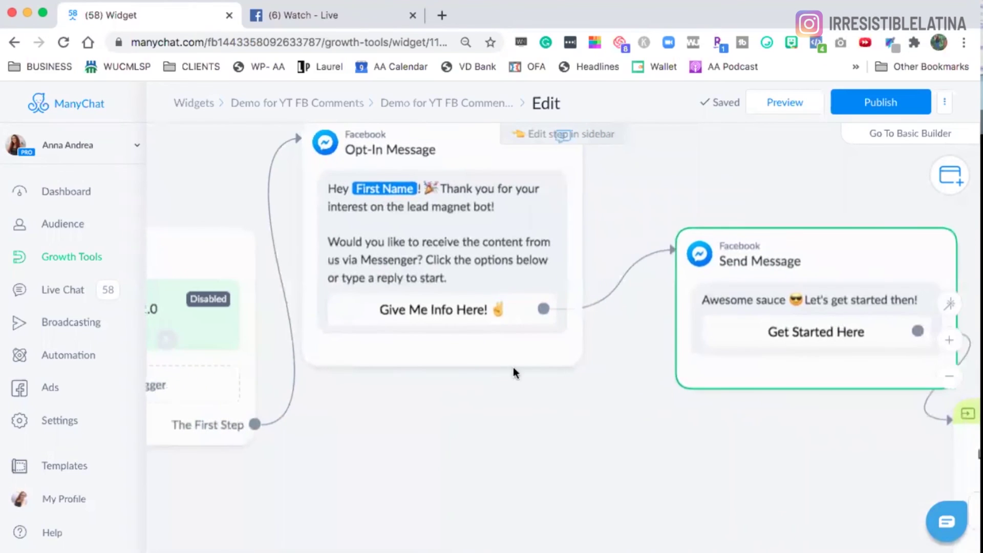
scroll(512, 367, "right", 5)
scroll(512, 367, "down", 2)
Step: Set the Send Message step's content type to Other
left_click(556, 276)
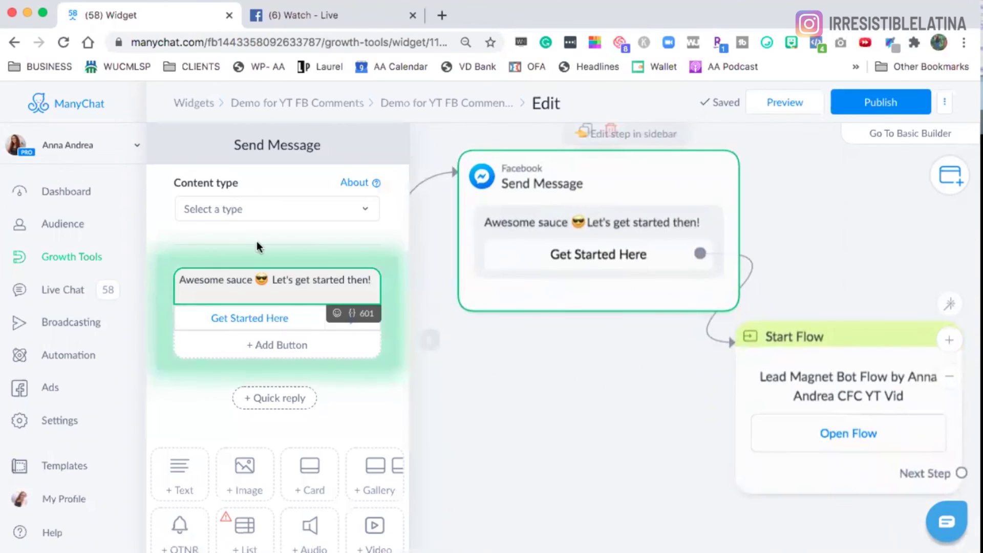
left_click(278, 207)
left_click(259, 346)
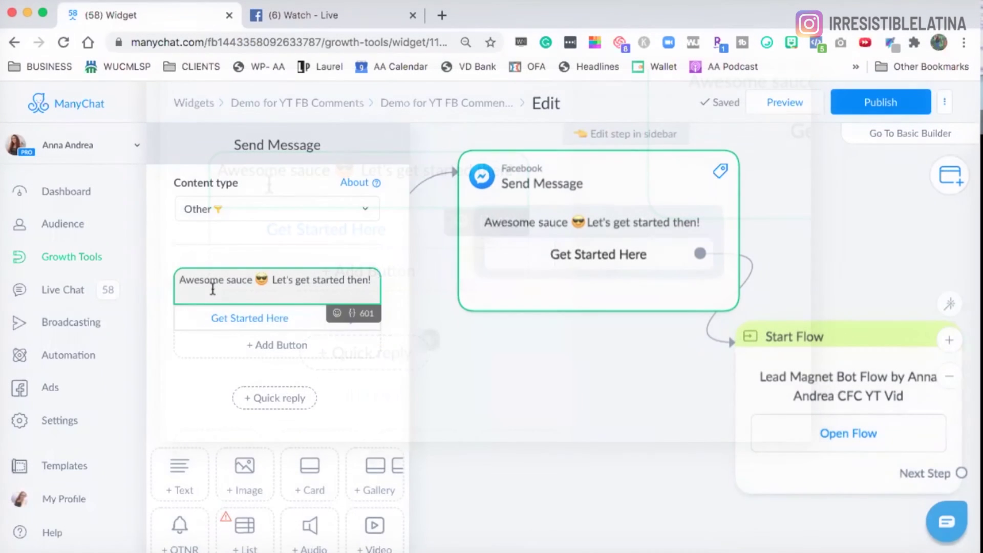
Step: Review the Awesome sauce message text and publish the updated flow
scroll(213, 289, "down", 3)
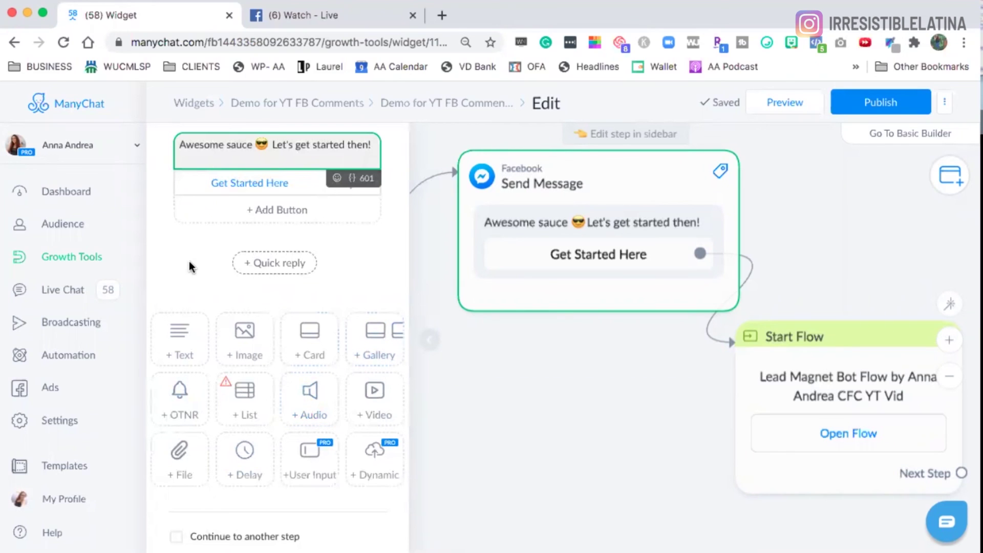
left_click(257, 159)
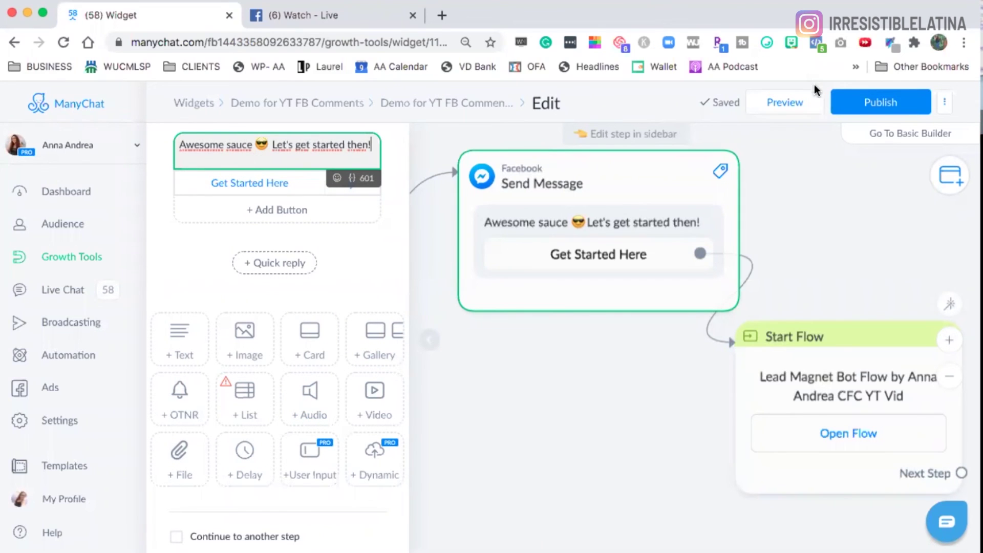
left_click(863, 105)
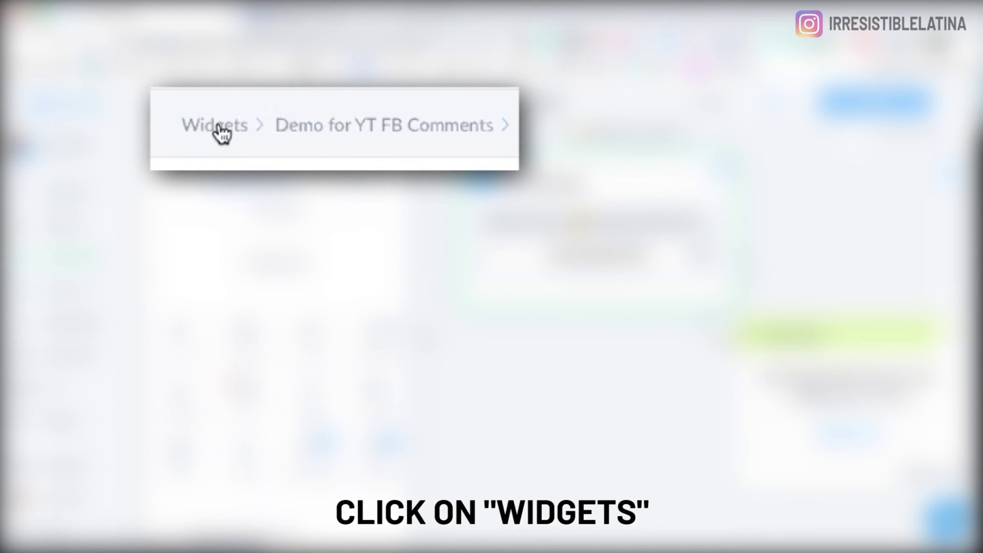
Step: From the Growth Tools list, set the Demo for YT FB Comments widget to Active
left_click(196, 102)
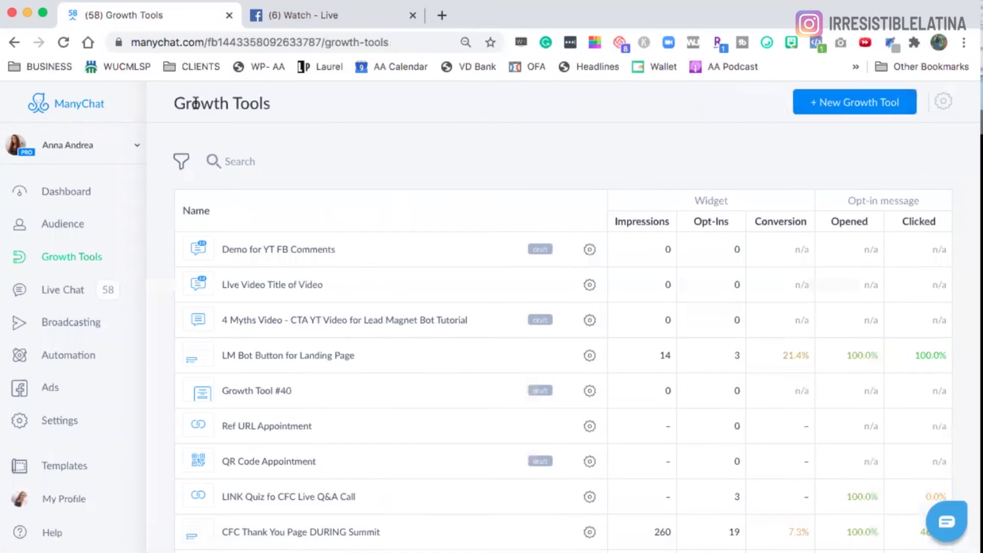
left_click(321, 251)
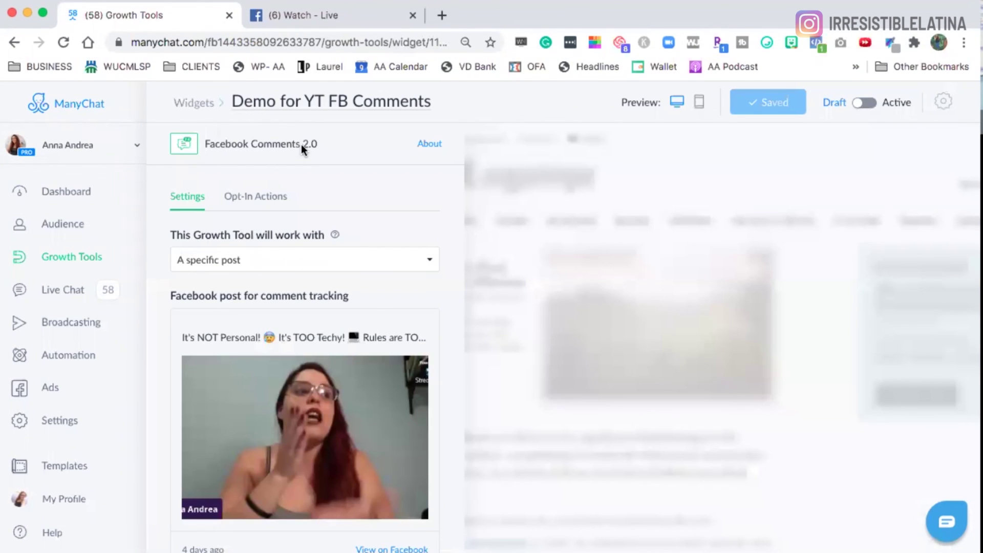
left_click(868, 109)
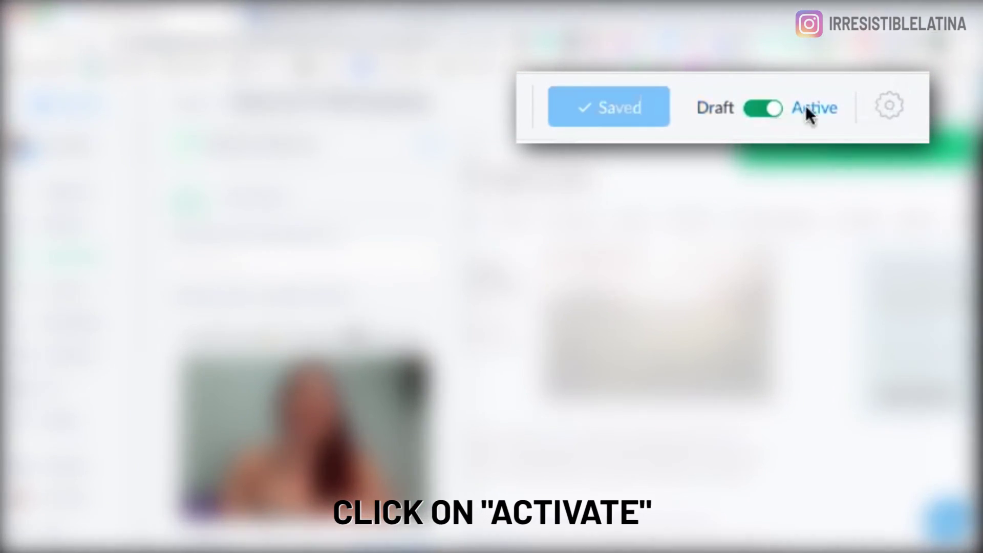